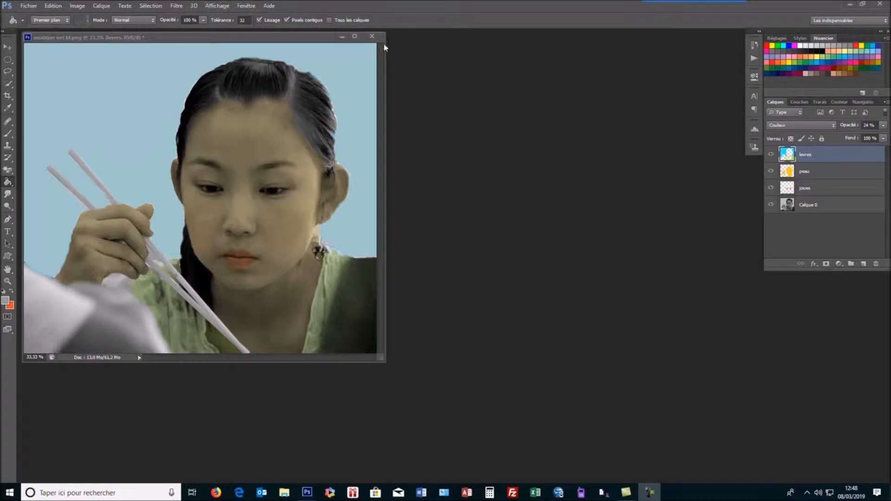
left_click(342, 36)
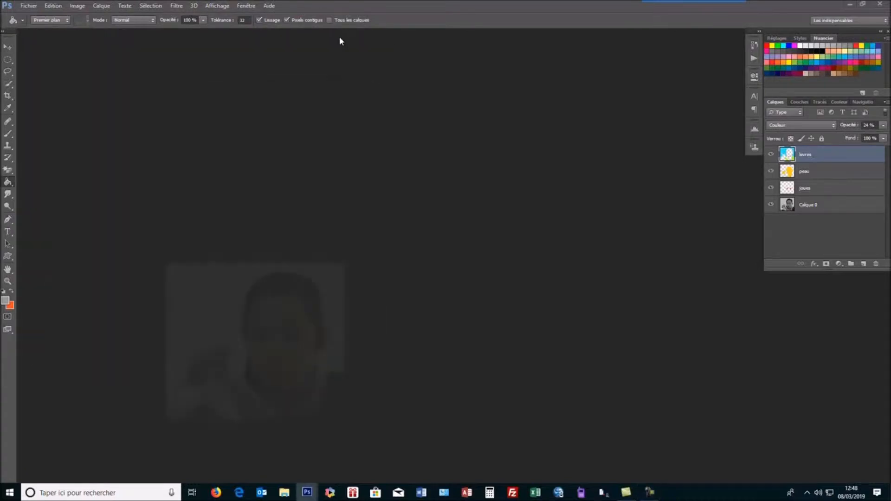
left_click(29, 6)
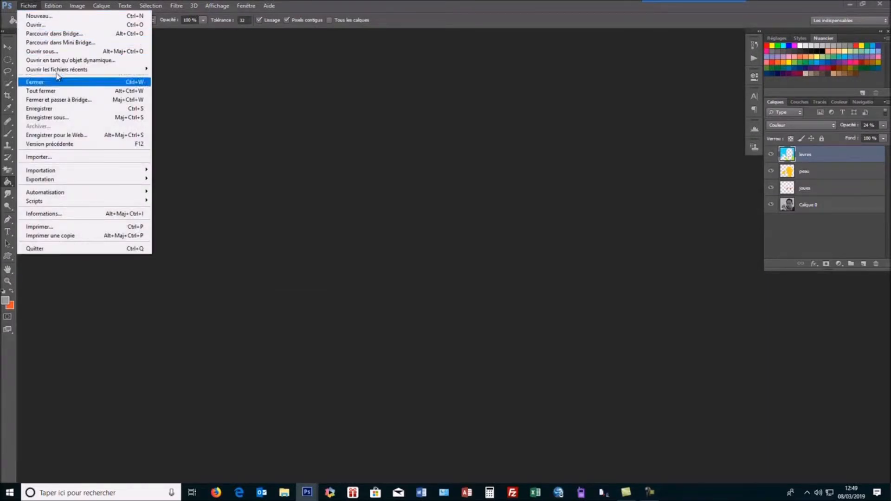
mouse_move(58, 70)
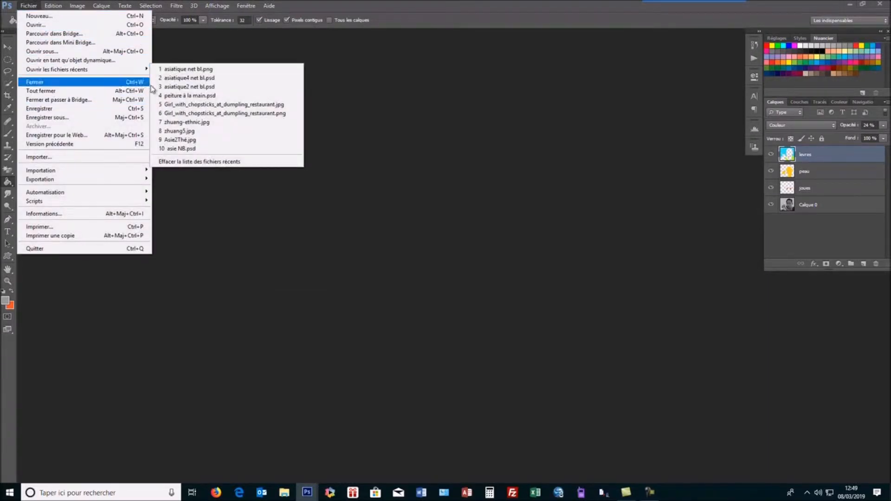
left_click(199, 69)
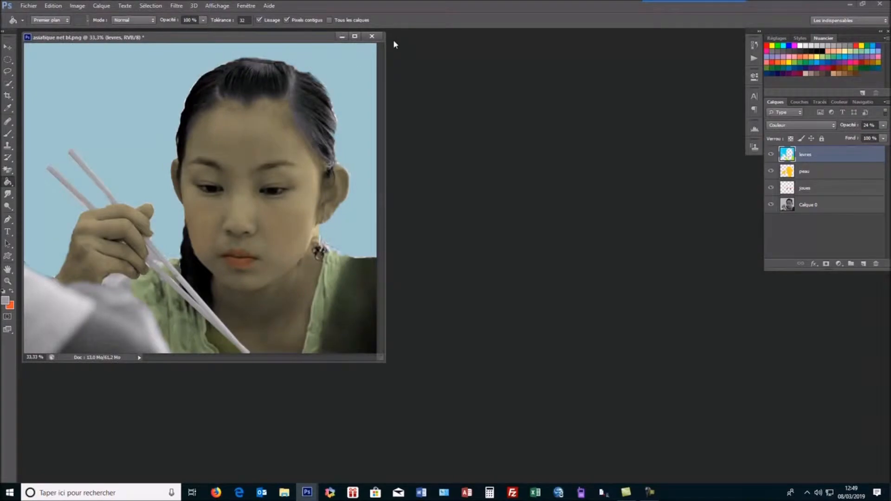
- Close the colourised portrait without saving its changes and reopen the black-and-white asiatique net bl.png in a floating window
left_click(372, 36)
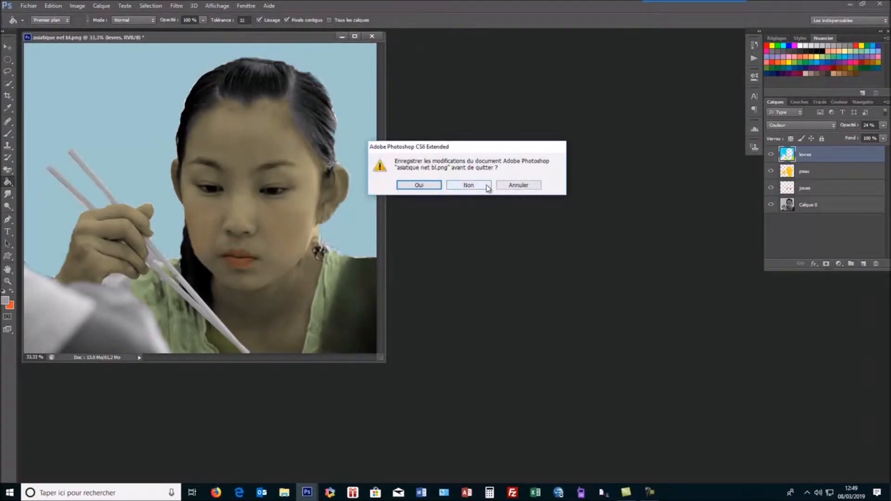
left_click(469, 186)
left_click(31, 7)
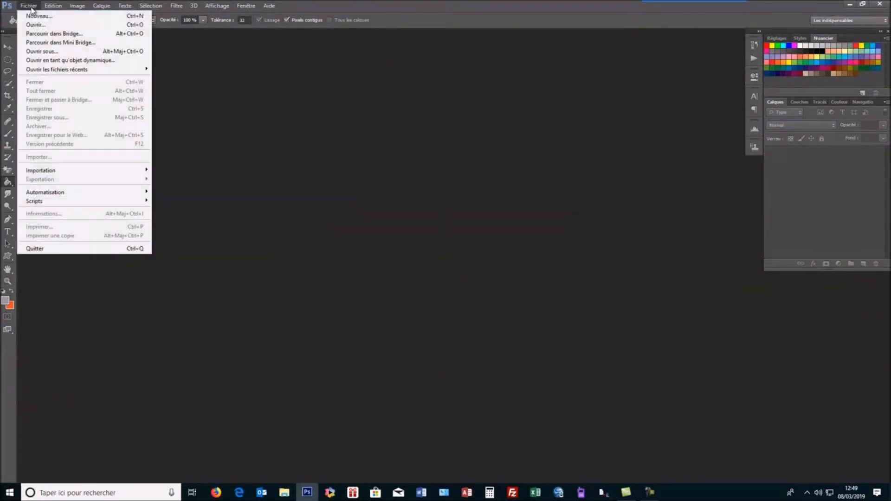
left_click(36, 25)
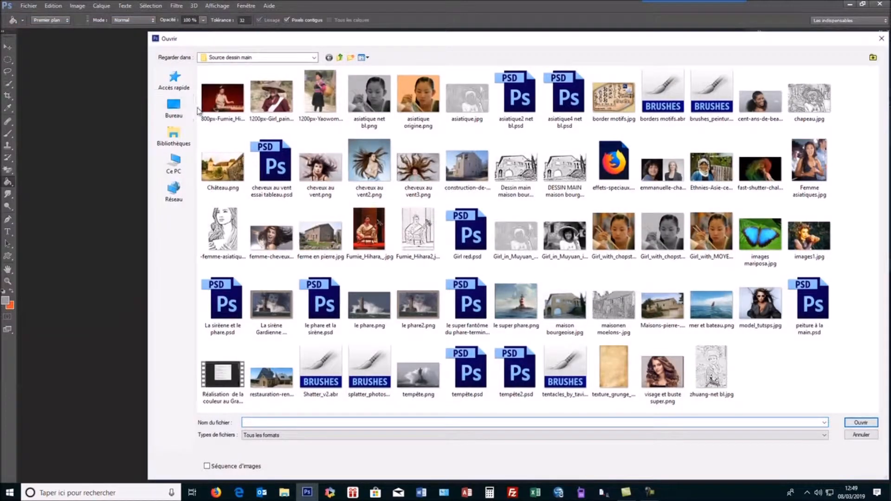
left_click(363, 103)
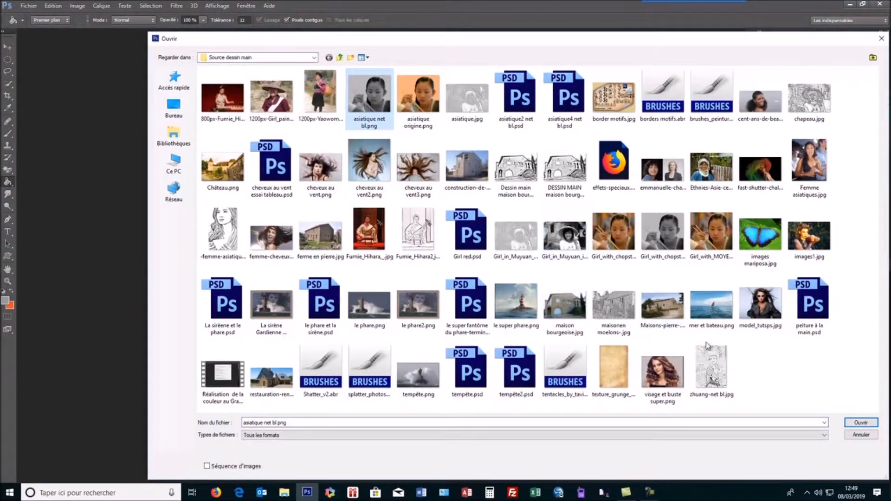
left_click(862, 422)
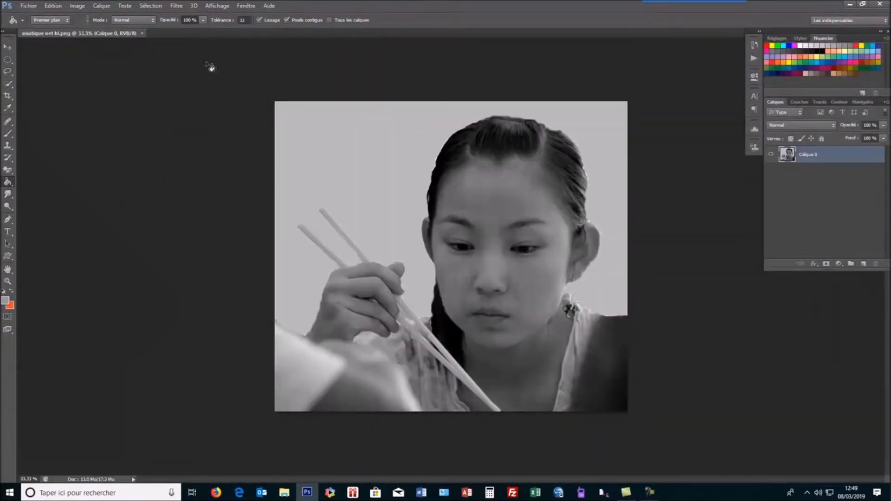
mouse_move(78, 45)
left_mouse_down()
mouse_move(114, 67)
mouse_move(120, 57)
mouse_move(80, 45)
left_mouse_up()
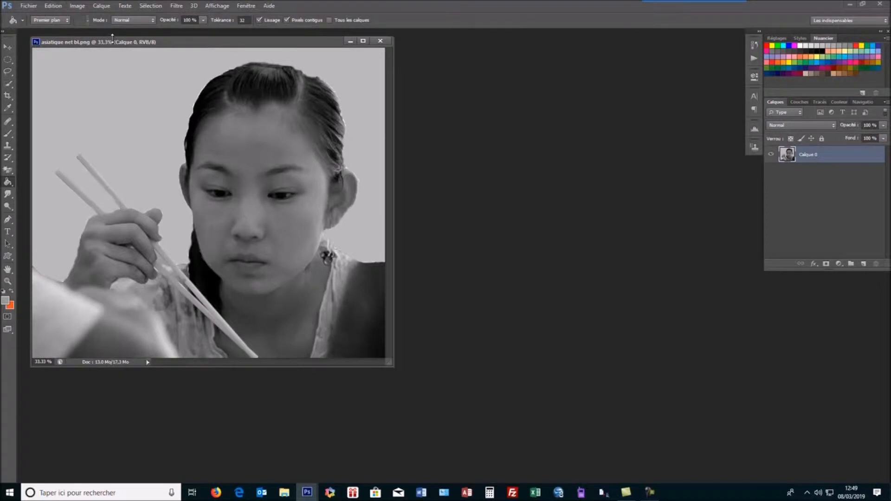
- Check which colour mode the black-and-white portrait uses
left_click(77, 6)
mouse_move(84, 30)
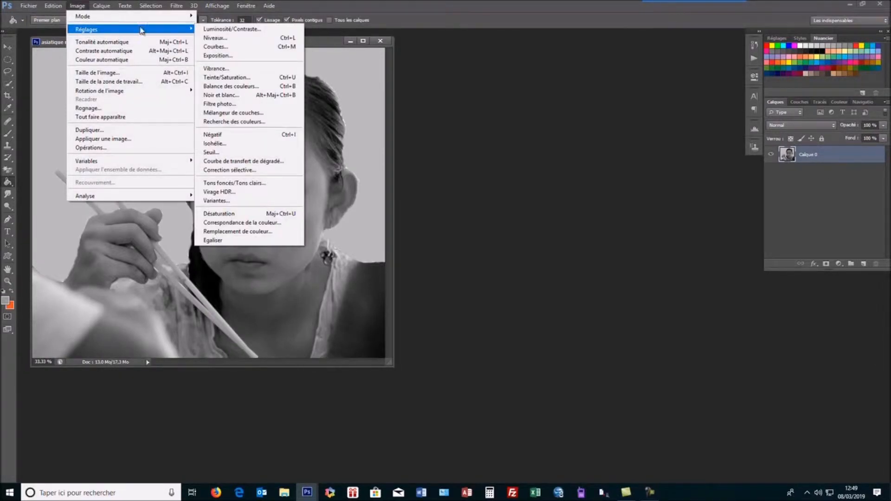
mouse_move(113, 19)
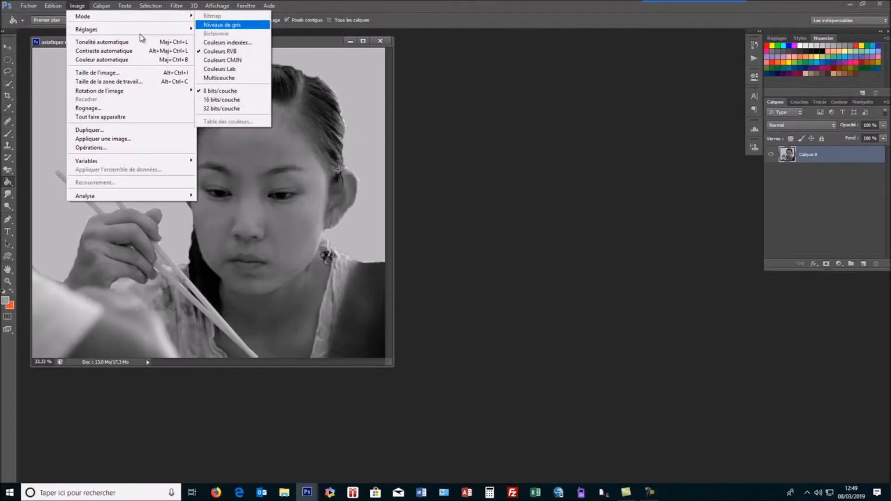
mouse_move(146, 18)
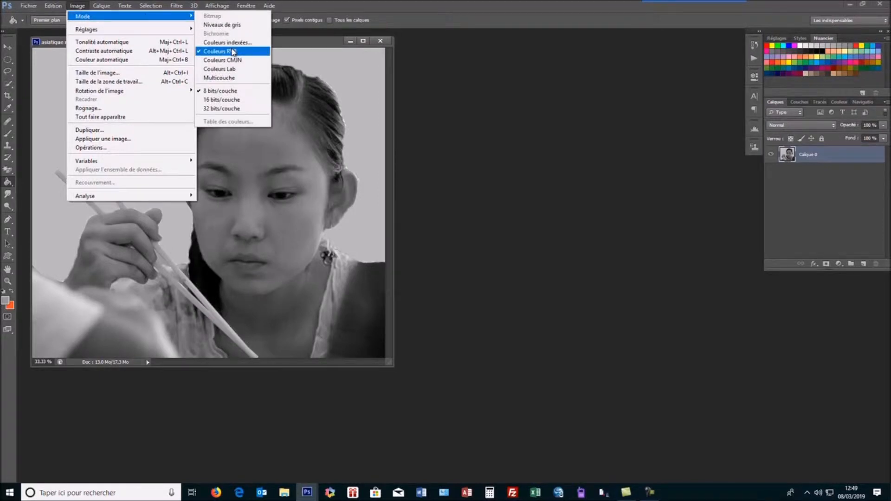
left_click(527, 85)
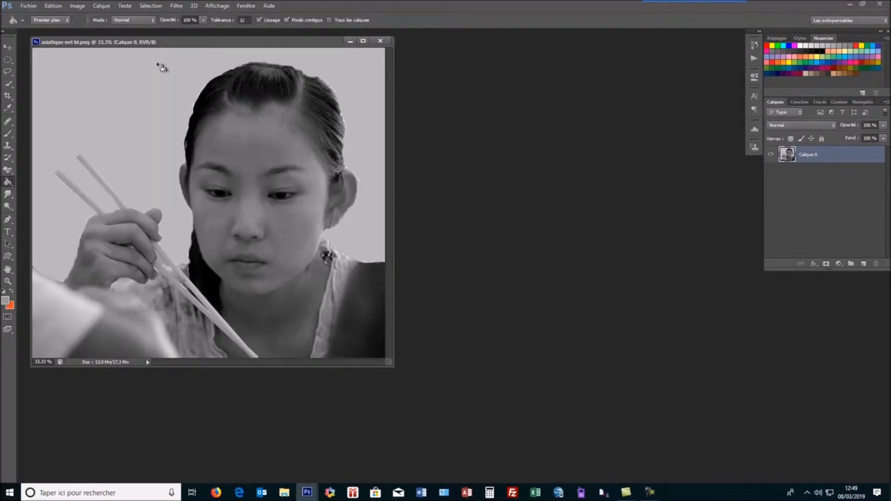
- Add a new layer above the portrait and name it peau
left_click_drag(173, 44, 224, 88)
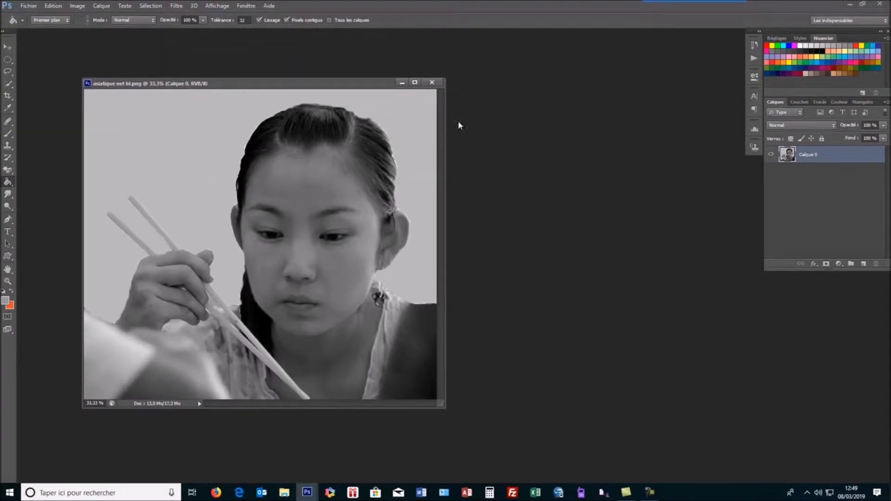
left_click(864, 264)
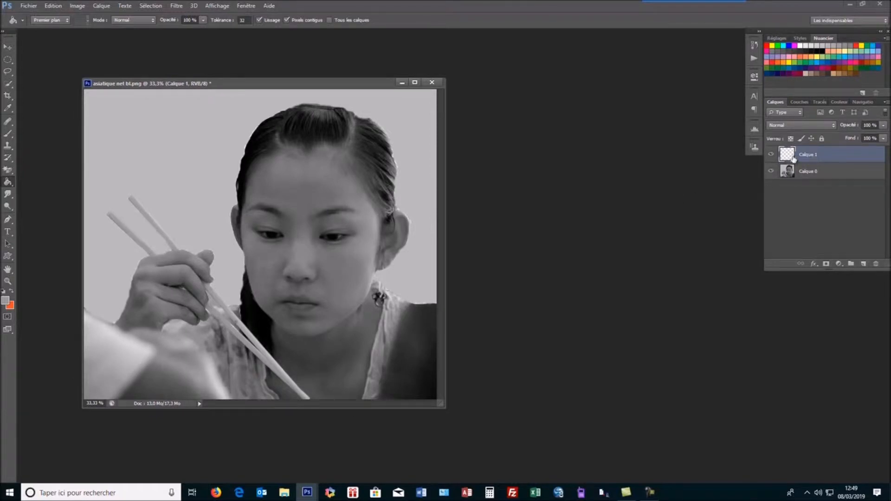
double_click(811, 156)
type("peau")
key("Return")
key("ctrl+o")
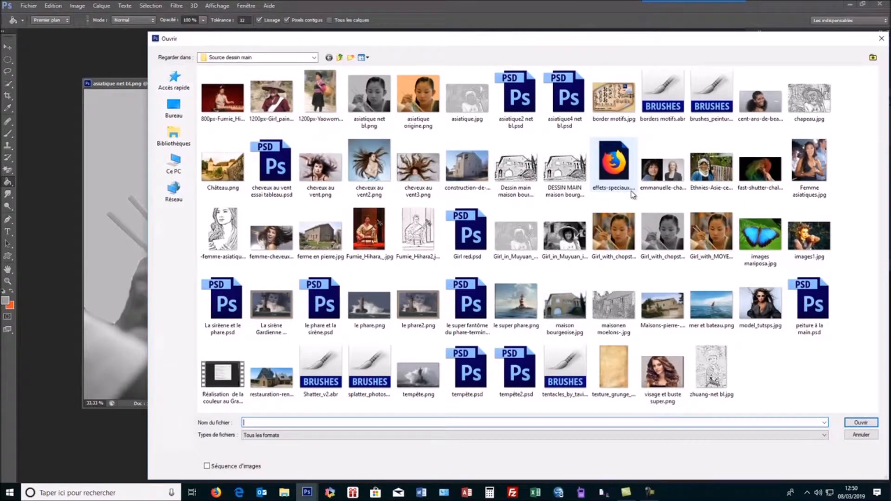
left_click(863, 433)
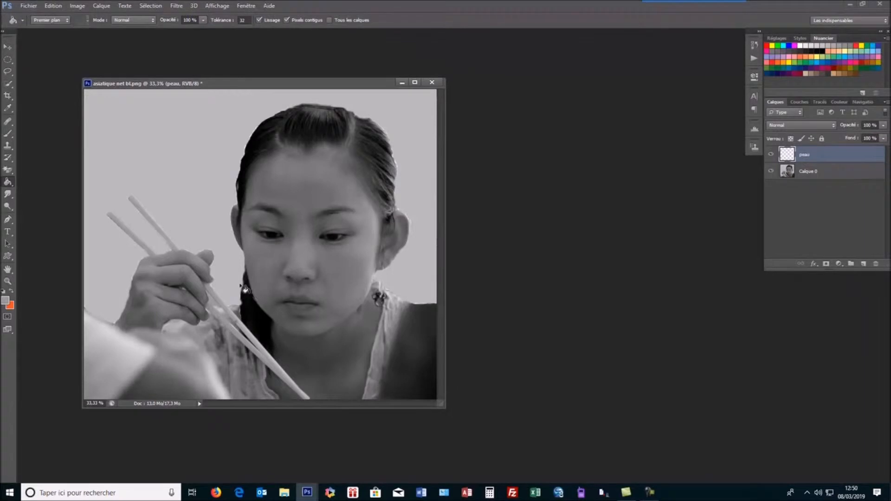
- Select the woman's head, neck and raised hand with the Quick Selection tool
left_click_drag(216, 86, 161, 52)
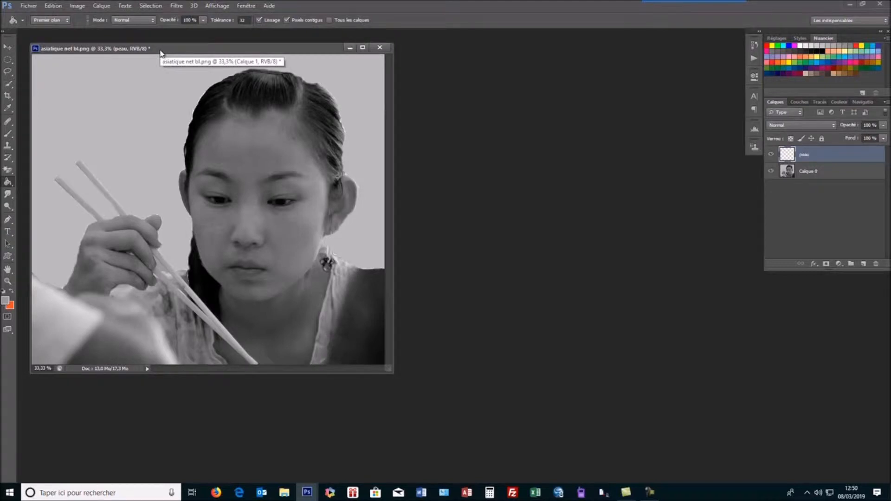
left_click(9, 84)
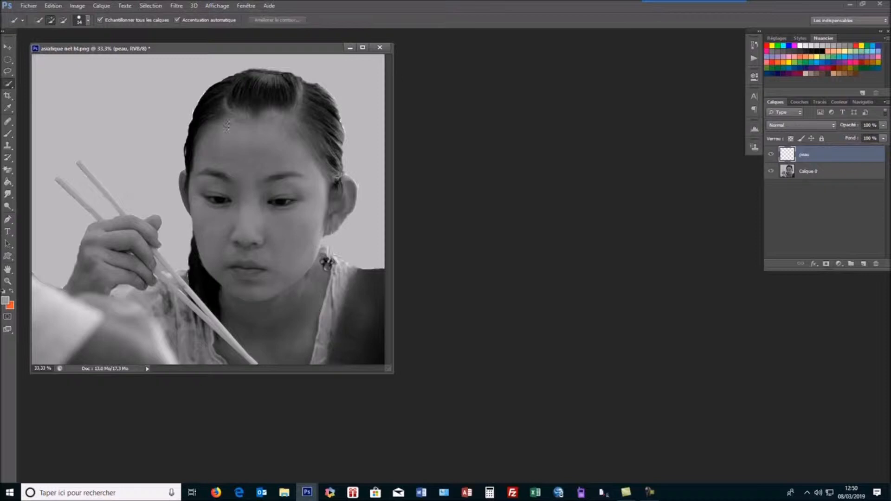
left_click(229, 123)
right_click(9, 88)
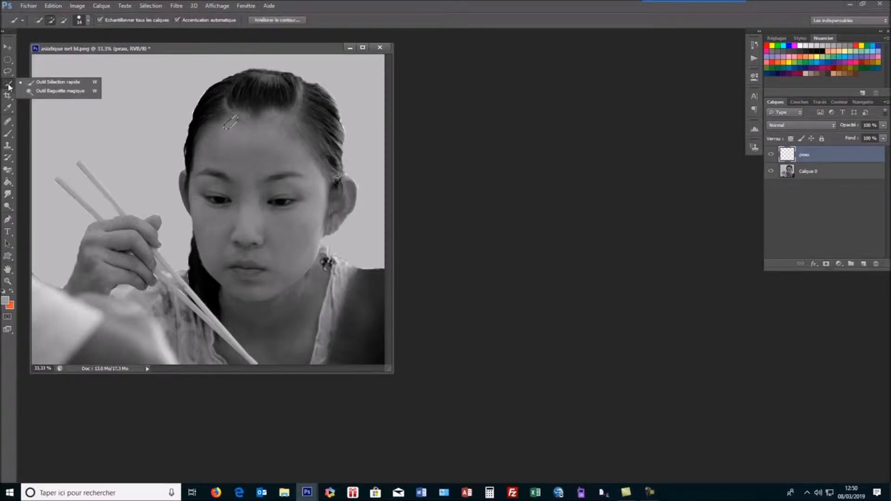
left_click(58, 83)
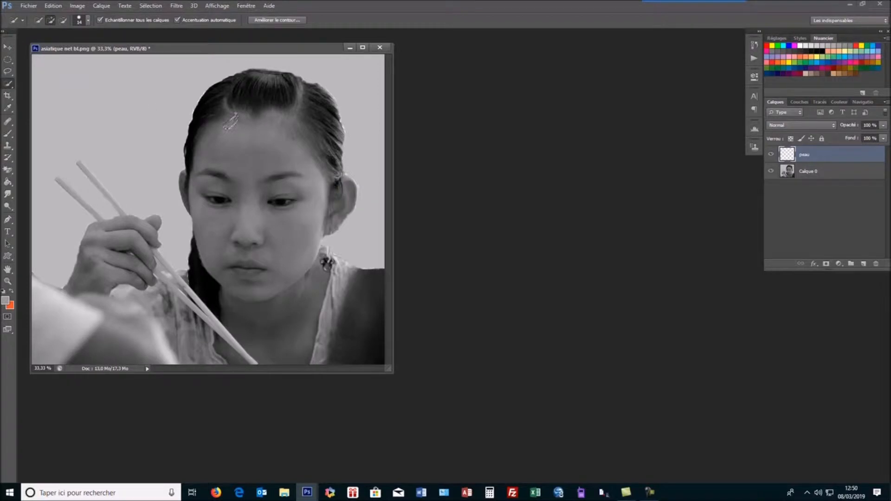
left_click(236, 115)
mouse_move(272, 116)
left_mouse_down()
mouse_move(286, 114)
mouse_move(299, 90)
mouse_move(296, 222)
left_mouse_up()
left_click(232, 362)
mouse_move(115, 230)
left_mouse_down()
mouse_move(87, 241)
mouse_move(87, 273)
left_mouse_up()
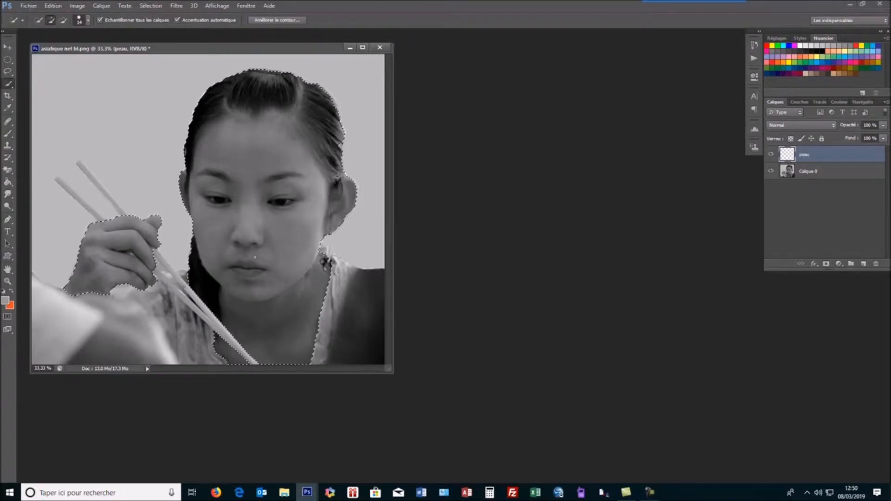
- Subtract the hair above the forehead and around the face from the selection, keeping only the skin
key("alt")
key("alt")
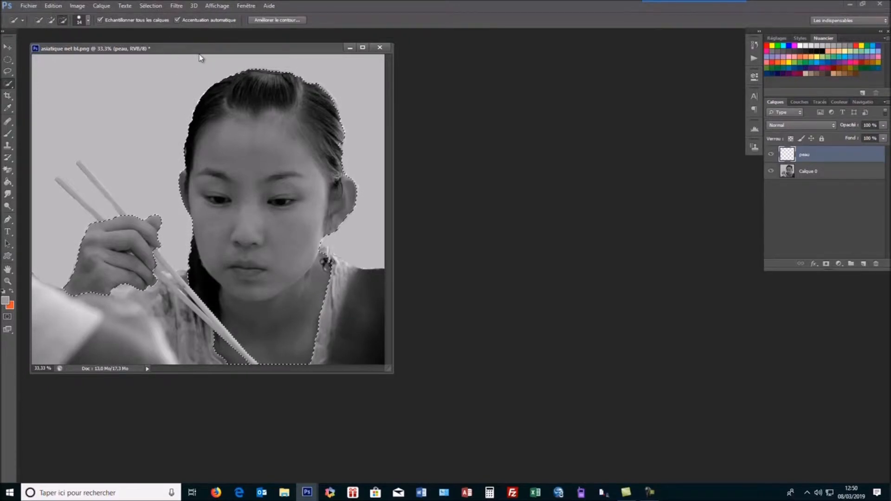
left_click_drag(226, 74, 224, 85)
left_click_drag(246, 86, 272, 88)
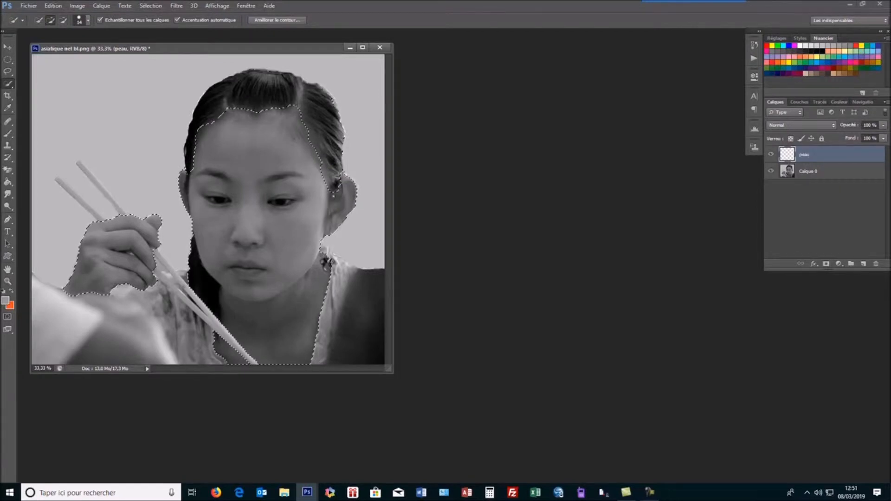
key("alt")
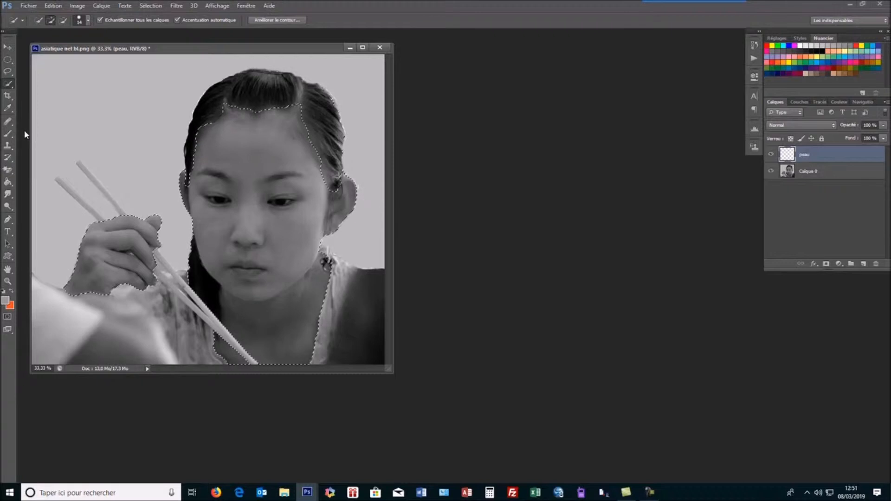
- Set the foreground colour to the warm yellow f3ce4f
left_click(5, 301)
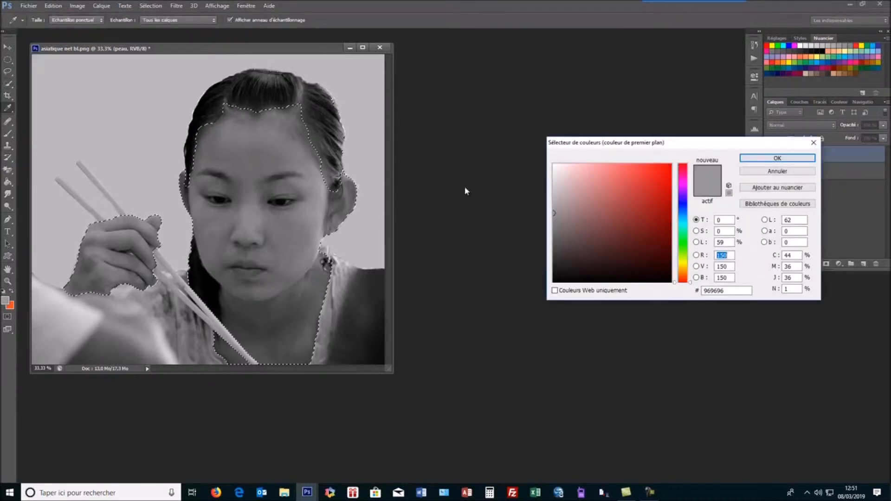
left_click(684, 266)
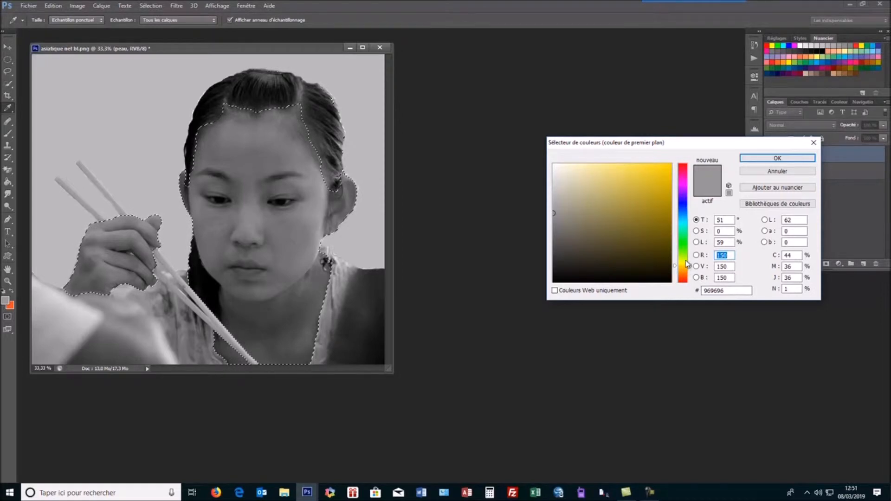
left_click(683, 266)
left_click(642, 171)
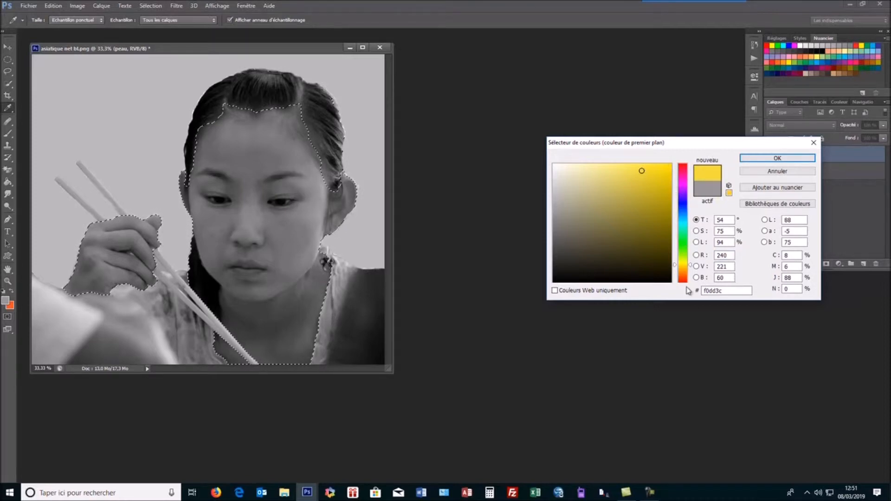
left_click(680, 267)
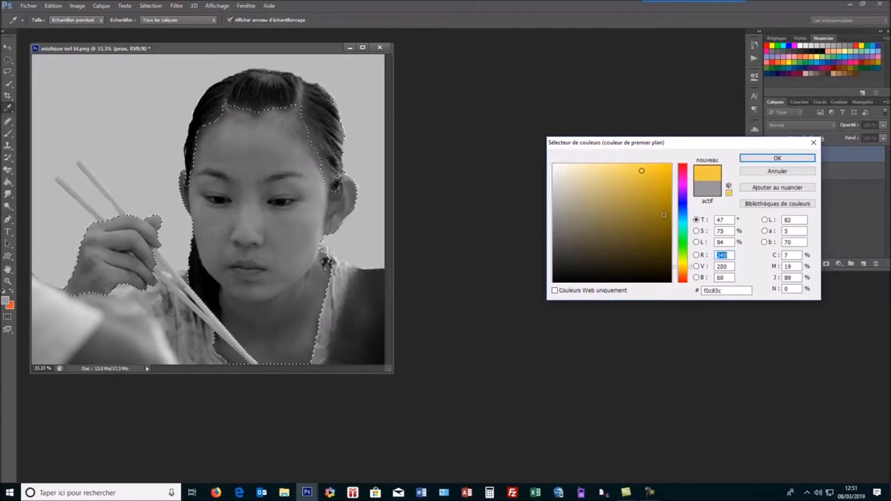
left_click(634, 169)
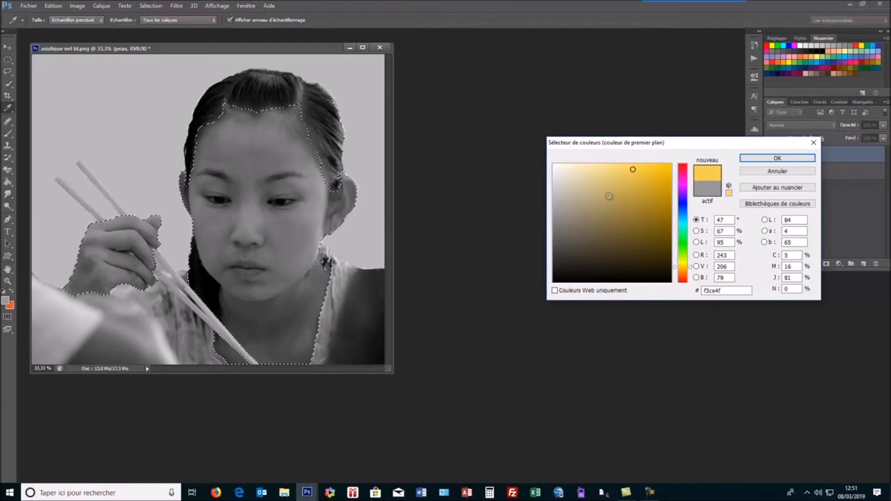
left_click(771, 159)
- Fill the skin selection on the peau layer with the foreground colour using the Paint Bucket
key("w")
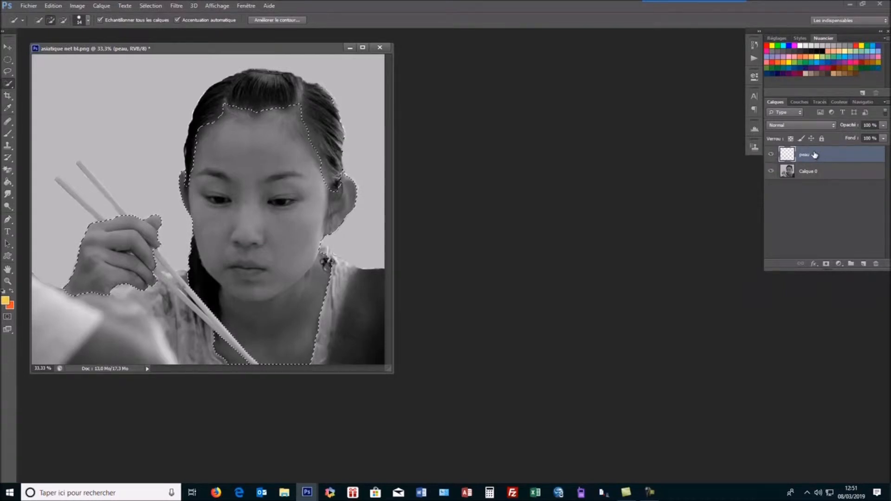
left_click(8, 182)
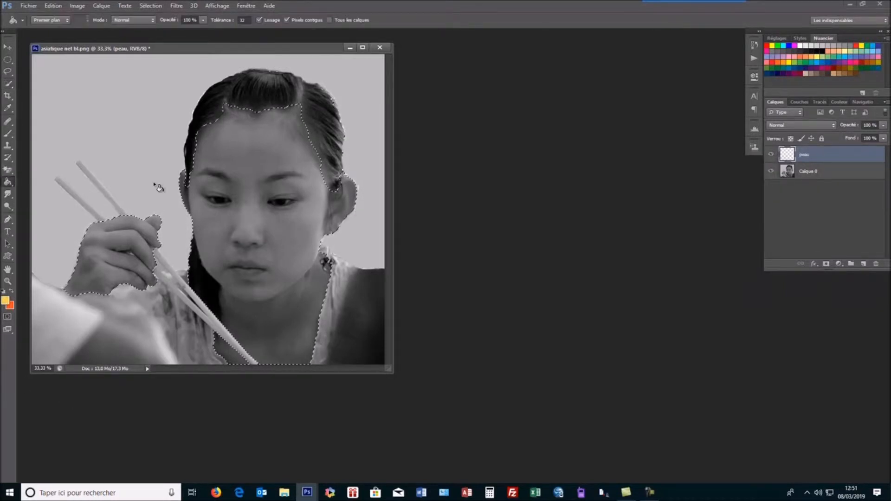
left_click(277, 259)
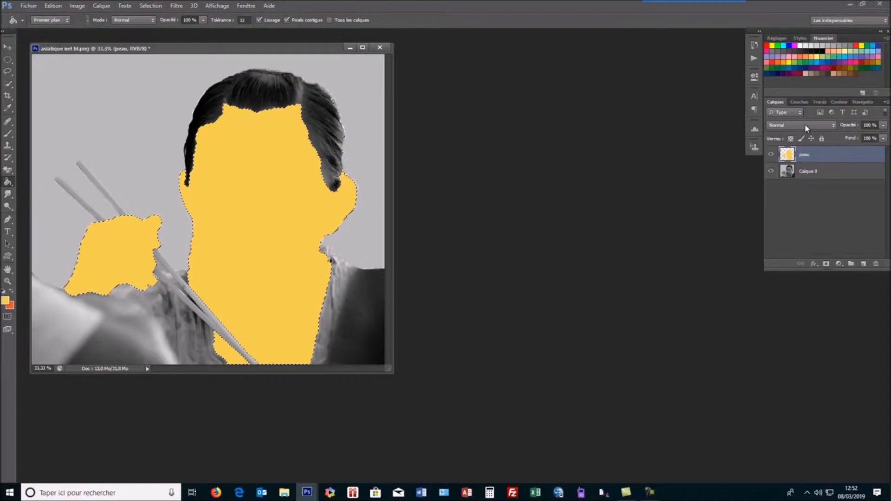
- Set the peau layer's blend mode to Couleur and its opacity to 41%, then clear the skin selection
left_click(836, 125)
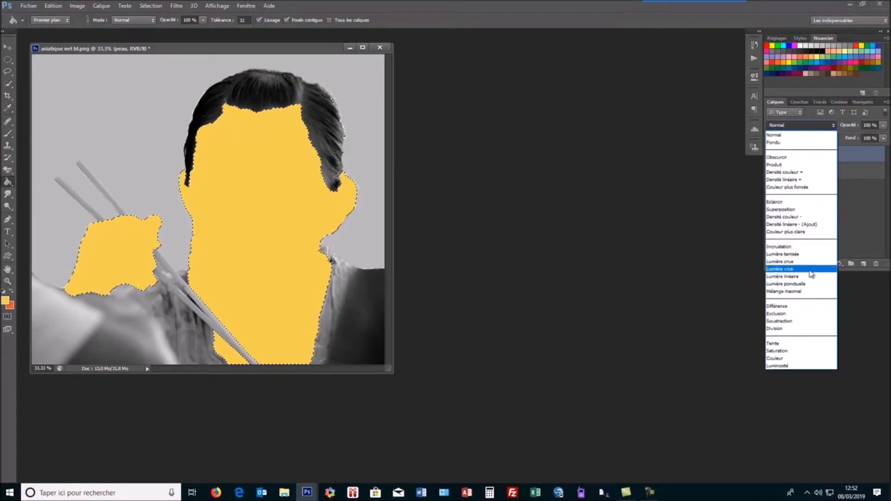
left_click(780, 358)
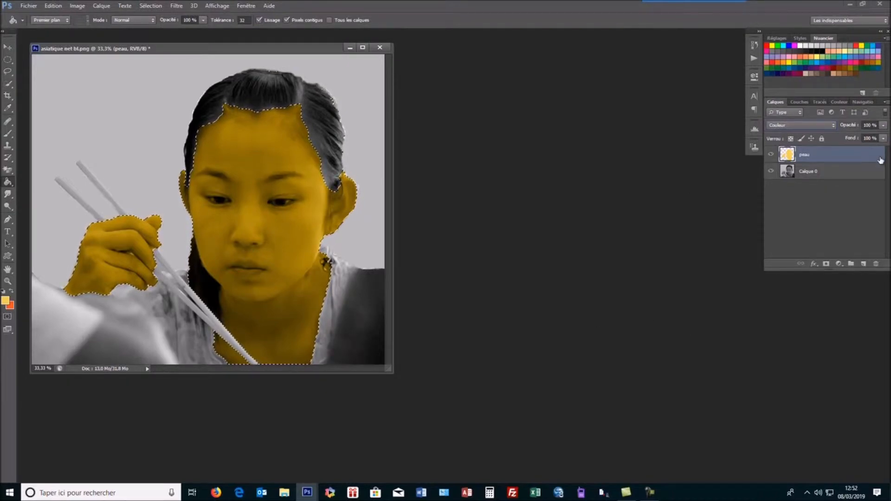
left_click(883, 125)
left_click_drag(883, 136, 857, 145)
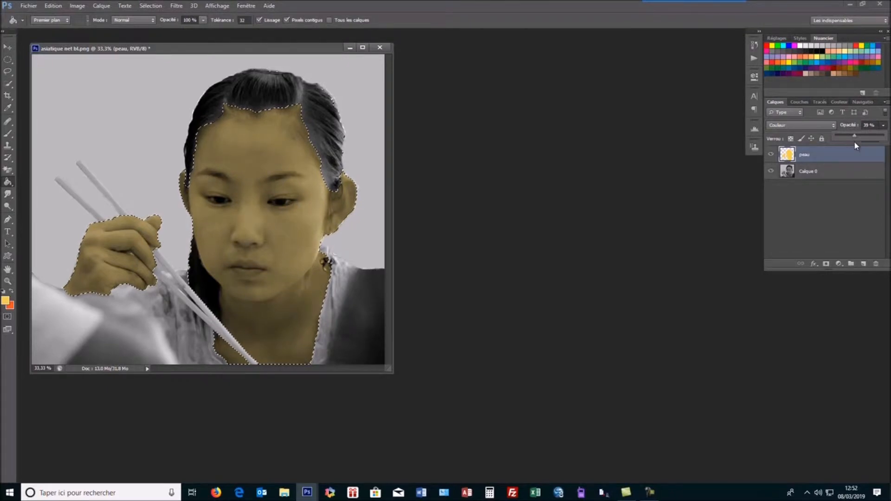
left_click_drag(856, 143, 856, 142)
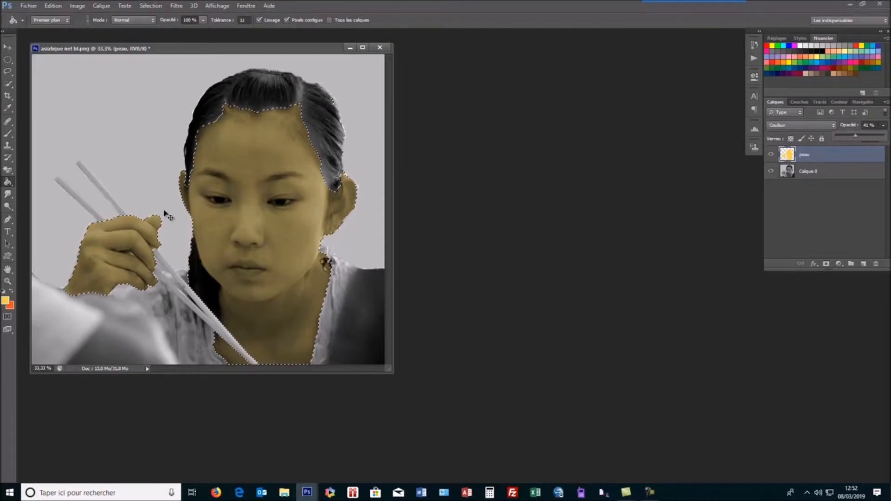
key("ctrl+d")
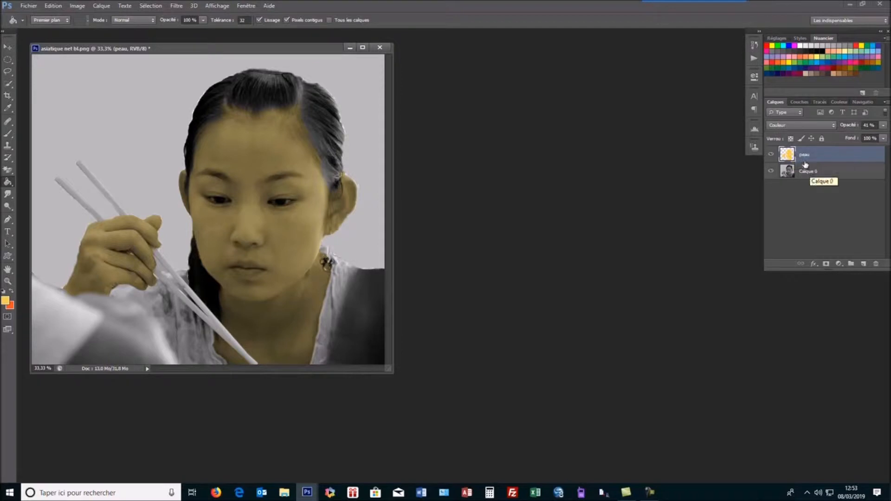
- Add a new layer above peau and select the woman's lips with the Quick Selection tool
left_click(863, 265)
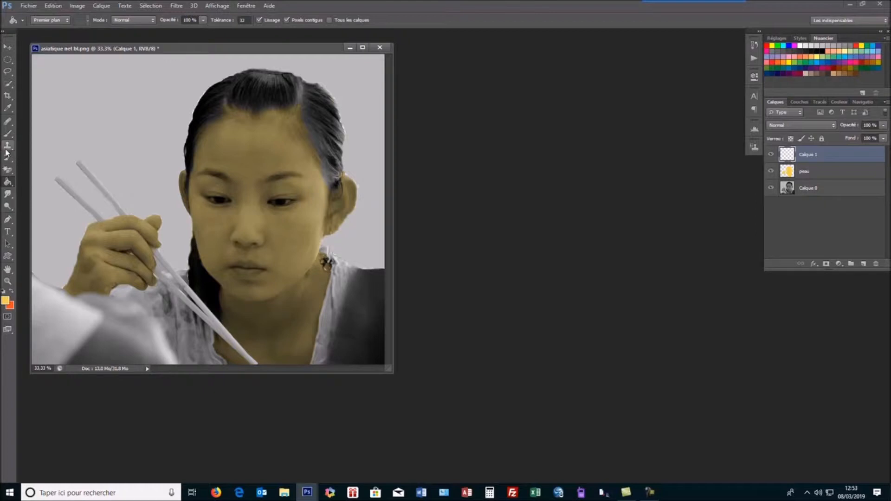
left_click(9, 84)
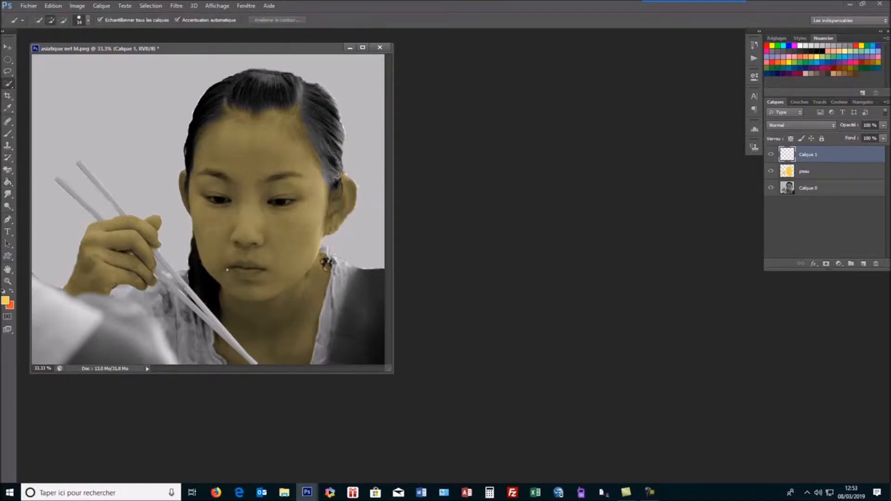
left_click_drag(229, 268, 256, 263)
left_click_drag(233, 270, 237, 270)
key("alt")
key("alt")
- Set the foreground colour to the orange-red f54812 and fill the lips selection with it using the Paint Bucket
left_click(11, 292)
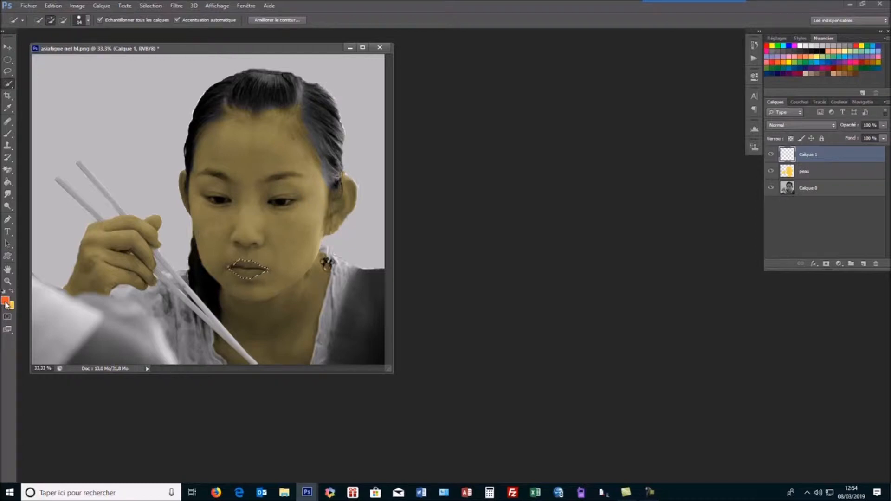
left_click(6, 301)
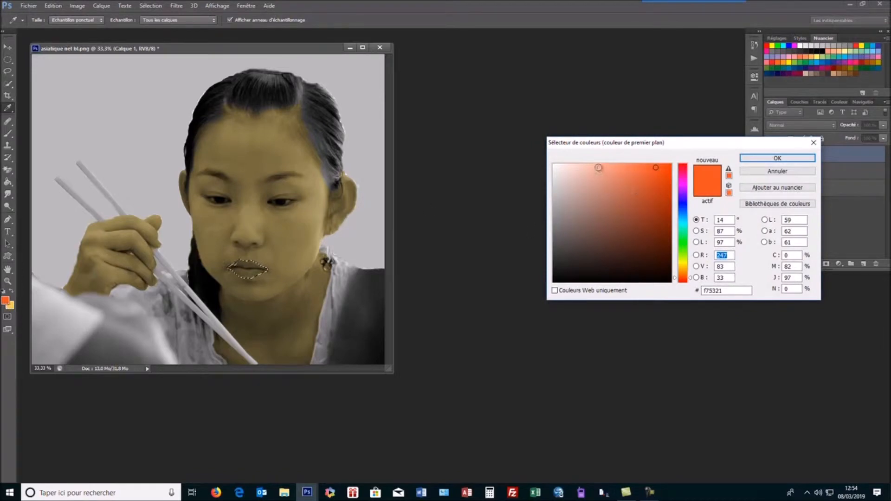
left_click(608, 171)
left_click_drag(617, 183, 613, 193)
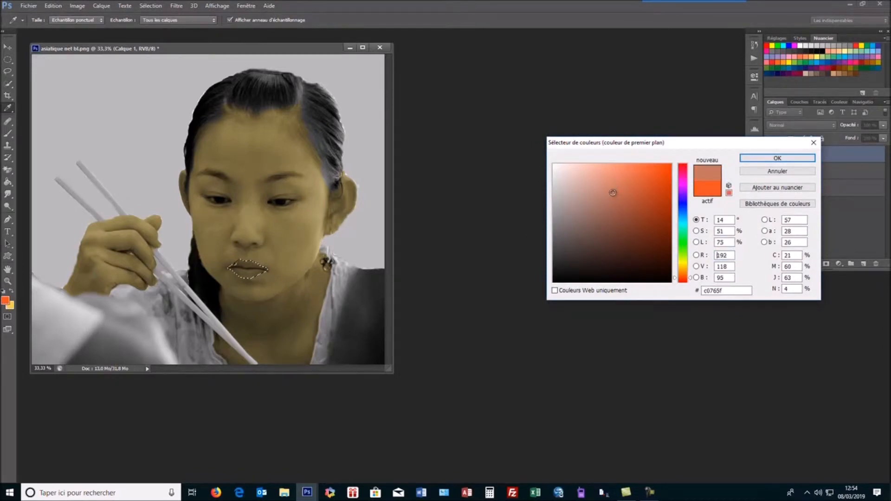
left_click(648, 172)
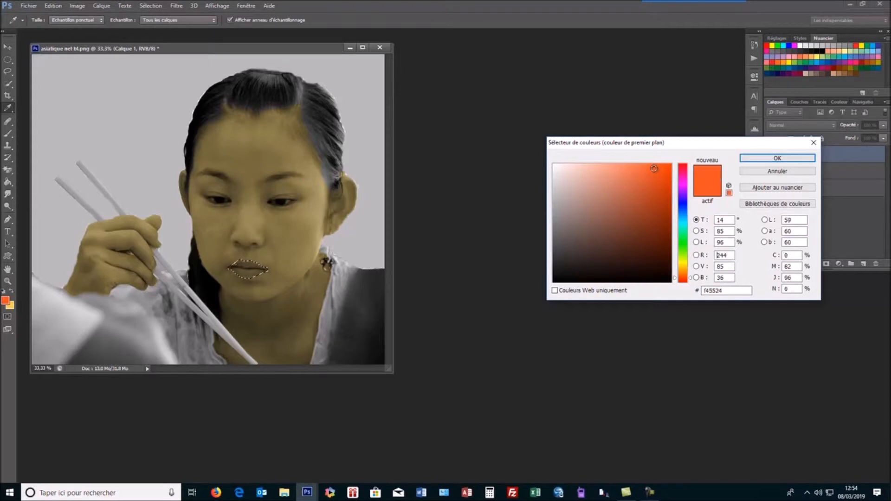
left_click(643, 178)
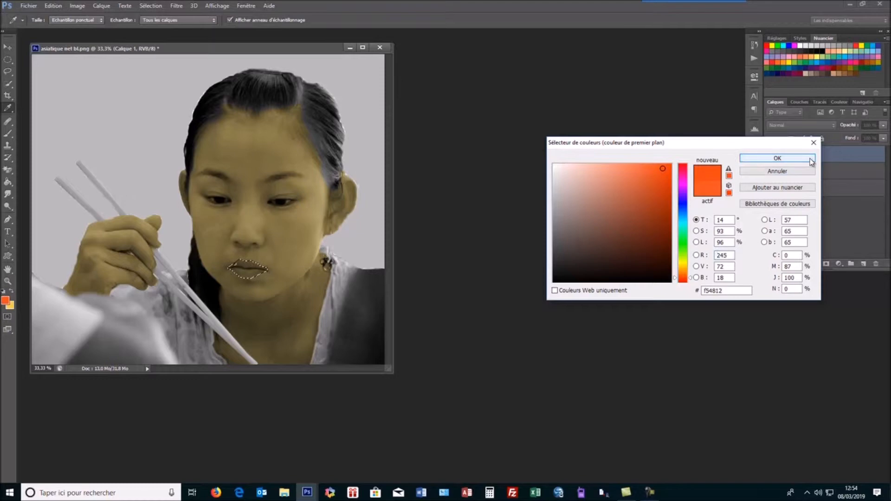
left_click(778, 158)
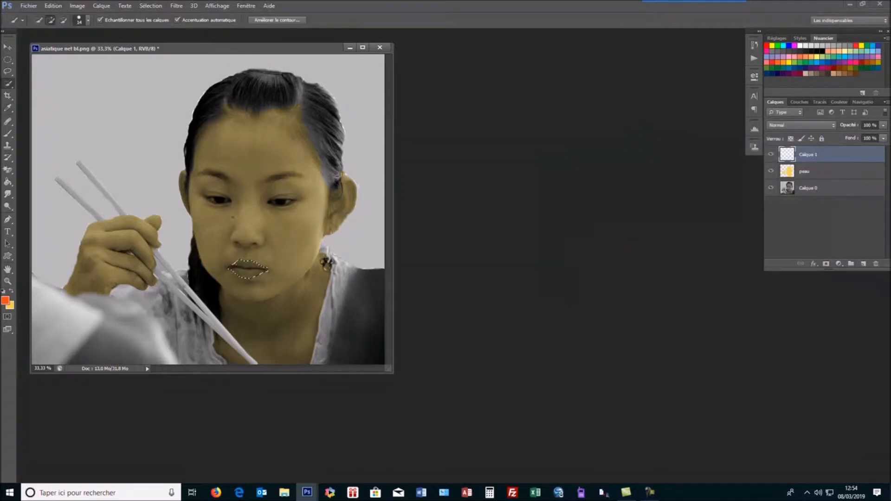
left_click(8, 182)
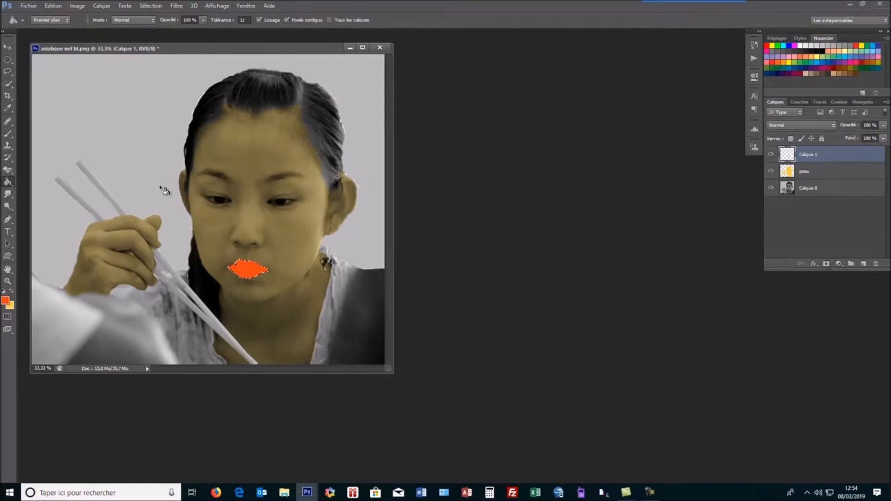
- Set the lips layer's blend mode to Couleur and its opacity to 24%, then clear the selection
left_click(834, 125)
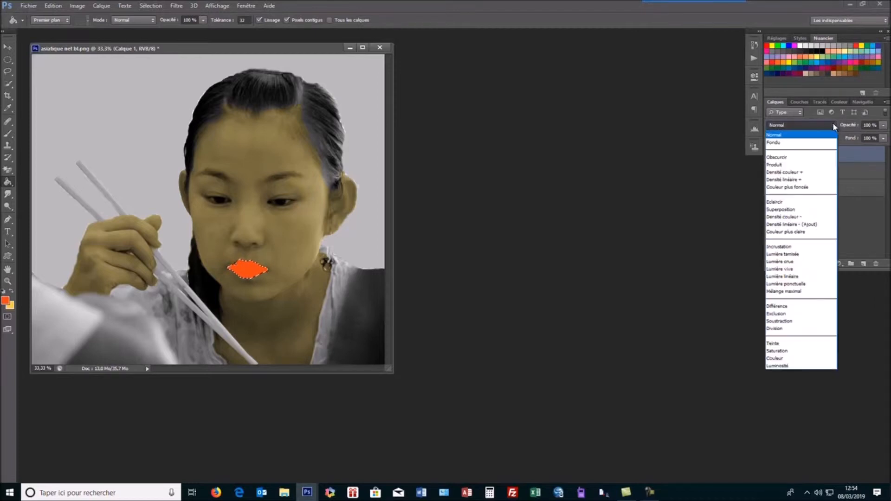
left_click(792, 360)
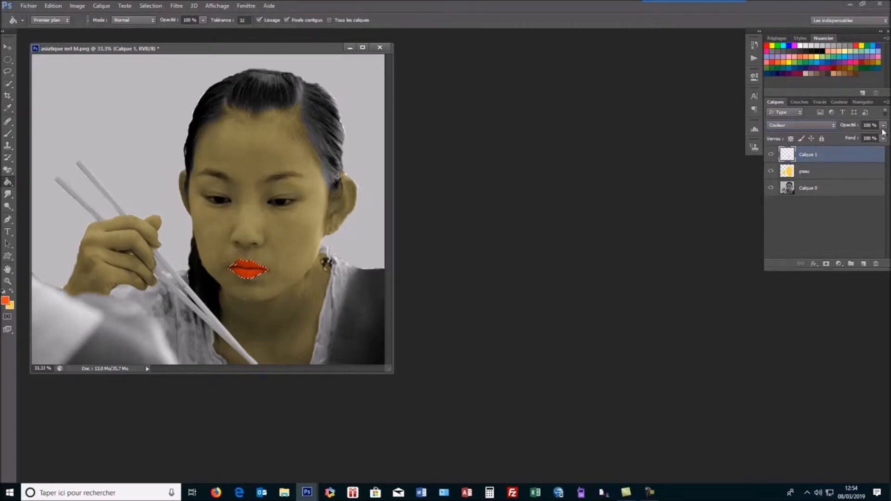
left_click_drag(883, 125, 853, 141)
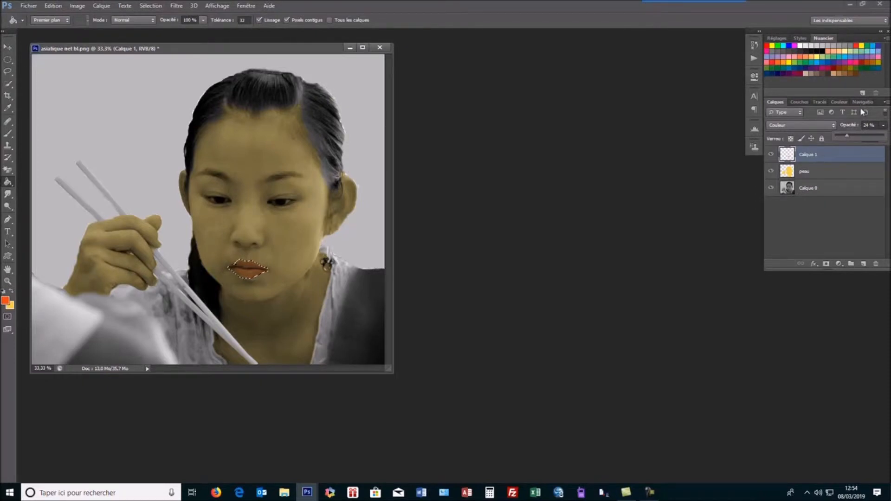
key("ctrl+d")
- Add a new layer directly above the peau layer and name it joues
left_click(795, 178)
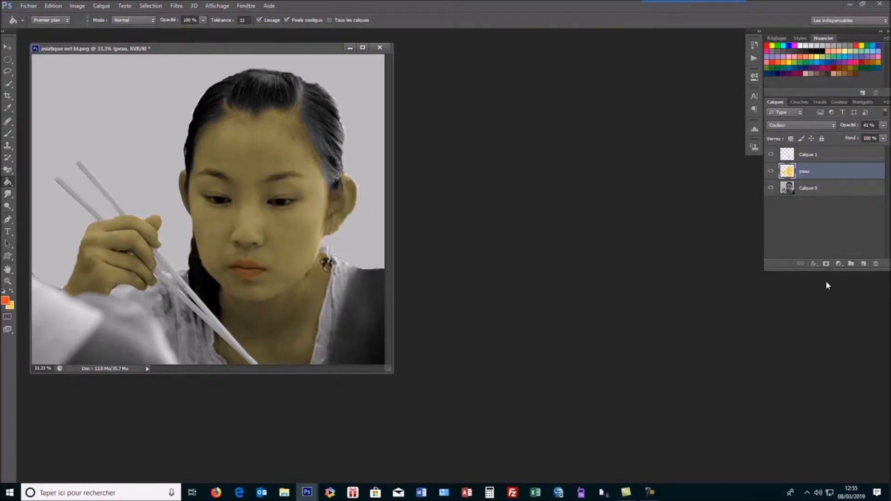
left_click(864, 264)
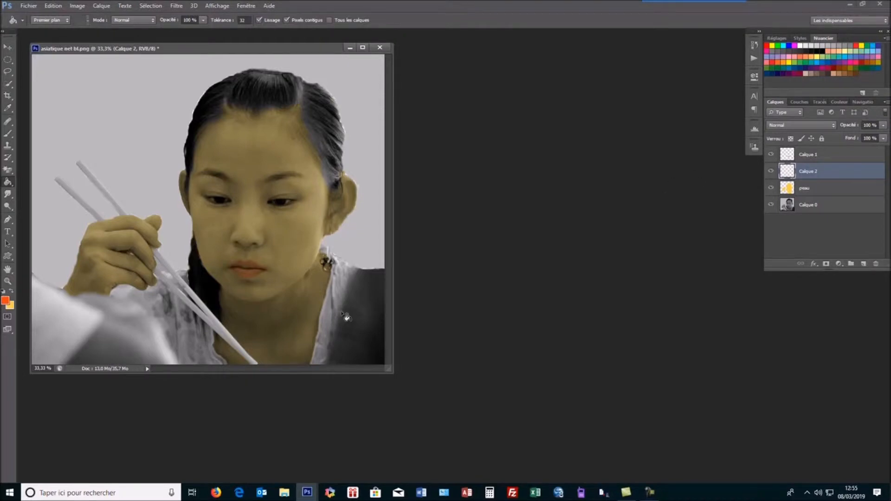
double_click(814, 173)
type("joues")
left_click(860, 223)
- Rename the lips layer Levres, dismissing any file-opening dialog
left_click(806, 160)
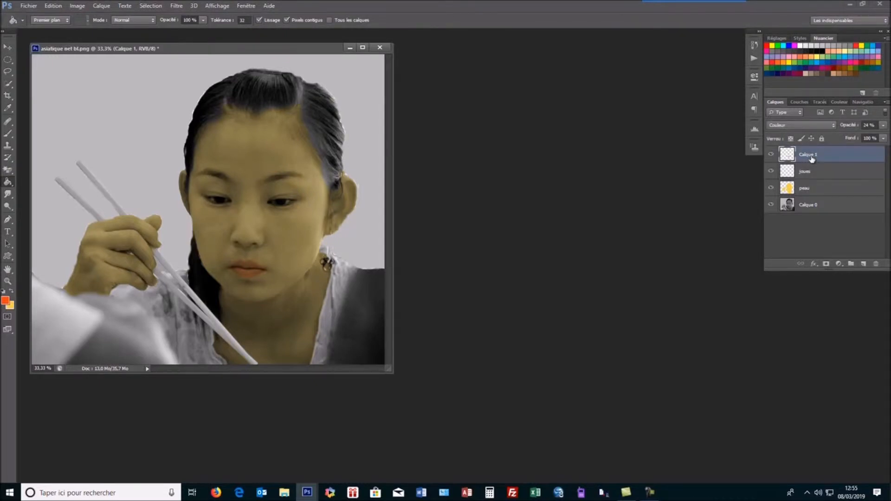
double_click(812, 160)
type("levres")
double_click(849, 297)
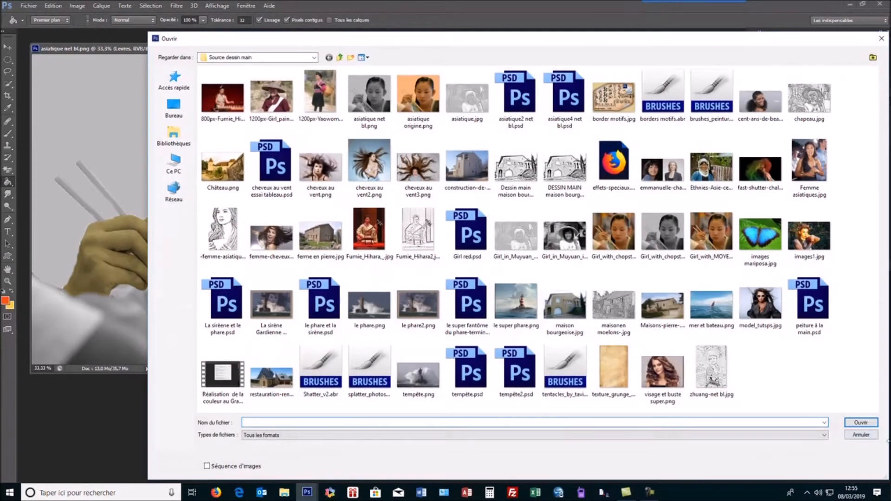
left_click(859, 433)
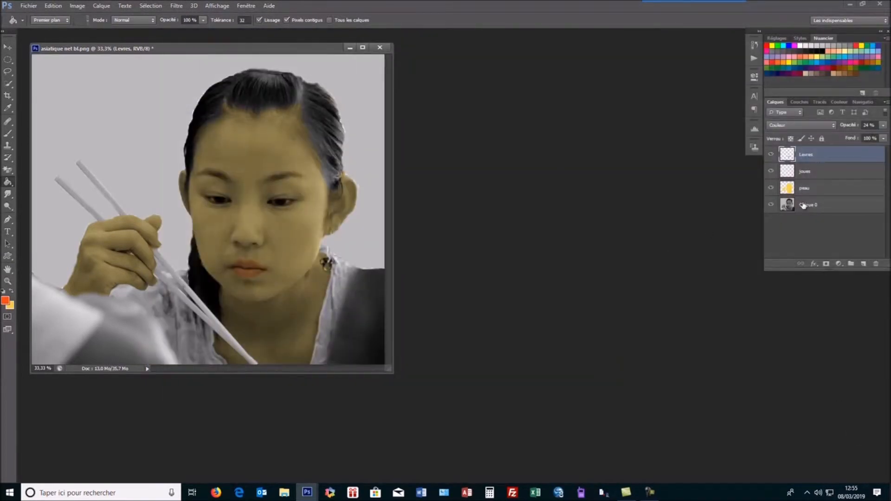
- On the joues layer, select the cheek nearest the raised hand with Quick Selection, subtracting the eye and nose areas
left_click(789, 176)
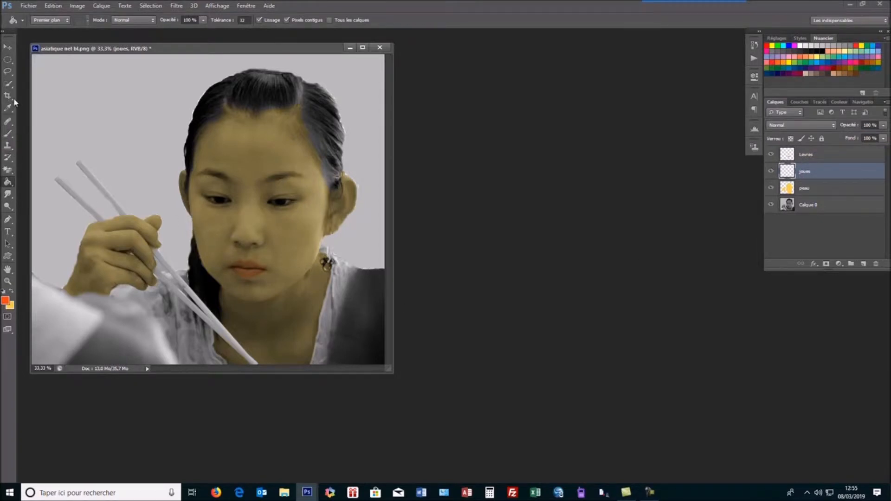
left_click(8, 83)
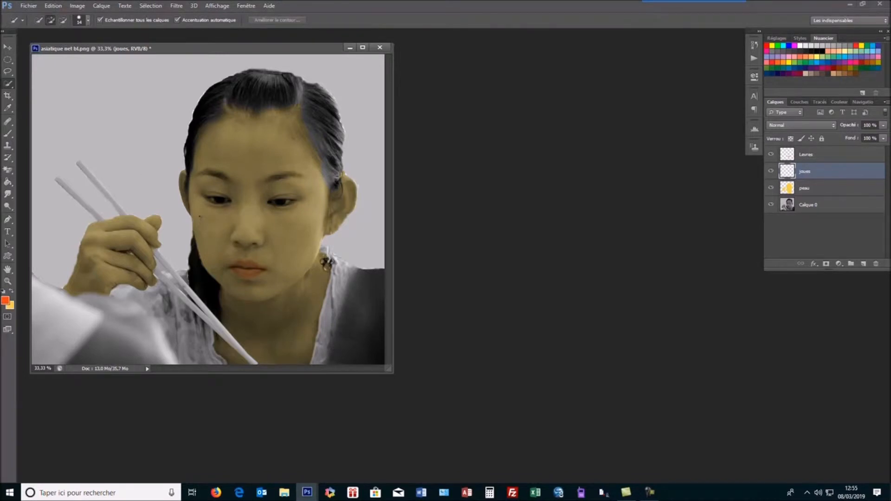
left_click_drag(215, 222, 221, 245)
key("alt")
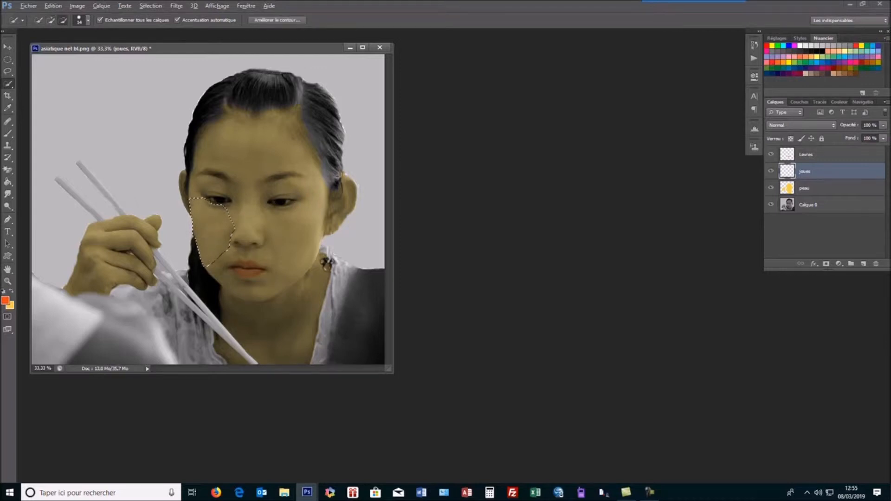
left_click(195, 194, "alt")
left_click_drag(212, 207, 232, 222)
key("alt")
key("alt")
key("alt")
key("alt")
- Add the other cheek to the selection and subtract the areas near the eye and the jaw edge
mouse_move(275, 222)
left_mouse_down()
mouse_move(279, 212)
mouse_move(299, 219)
mouse_move(297, 253)
left_mouse_up()
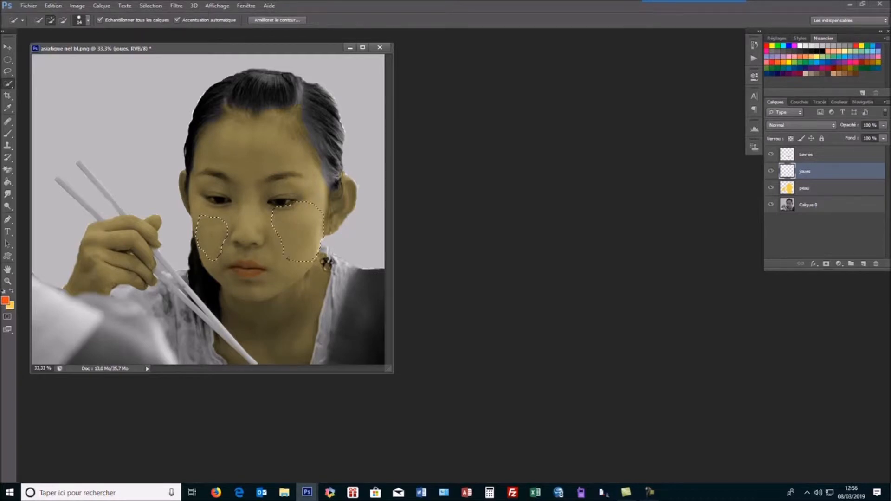
key("alt")
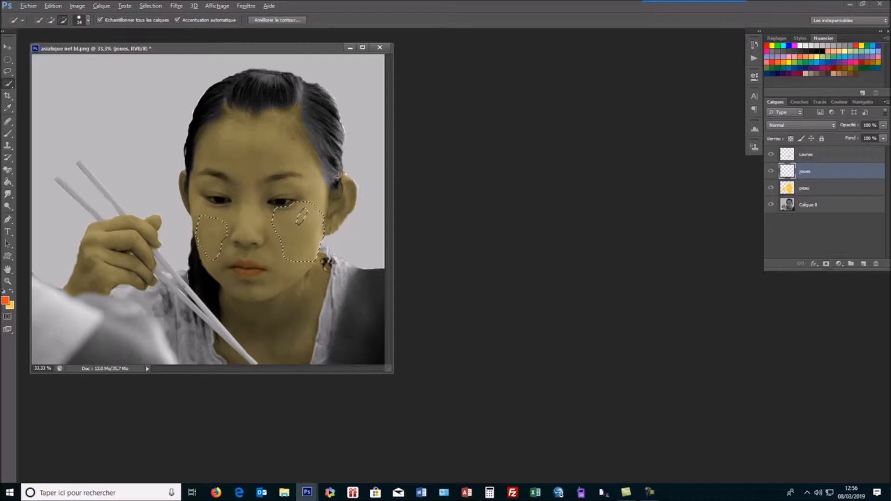
mouse_move(302, 216)
left_mouse_down()
mouse_move(314, 203)
mouse_move(327, 223)
mouse_move(316, 263)
left_mouse_up()
left_click(282, 252)
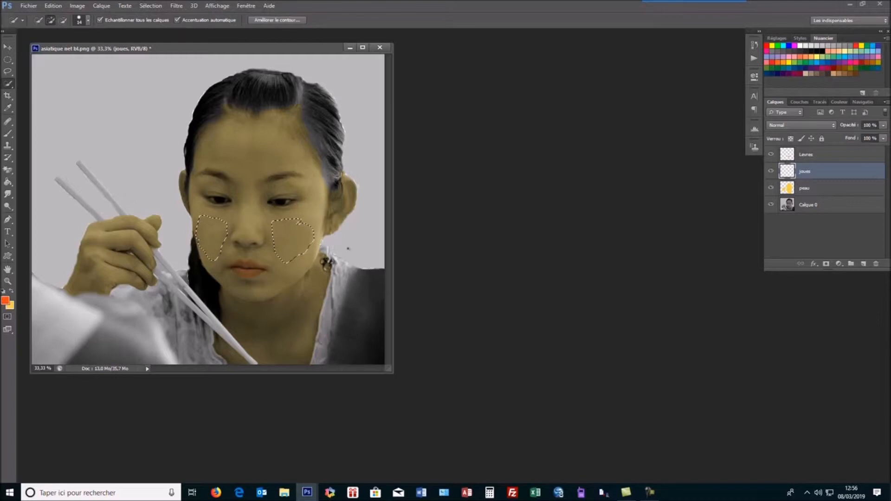
- Set the foreground colour to a light salmon pink and fill both cheeks on the joues layer using the Paint Bucket
left_click(6, 300)
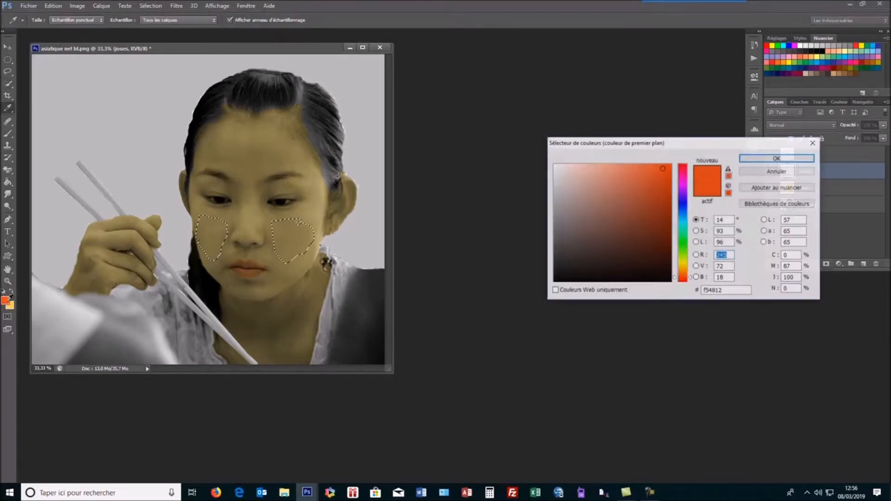
left_click(612, 171)
left_click_drag(612, 172, 606, 172)
left_click(778, 158)
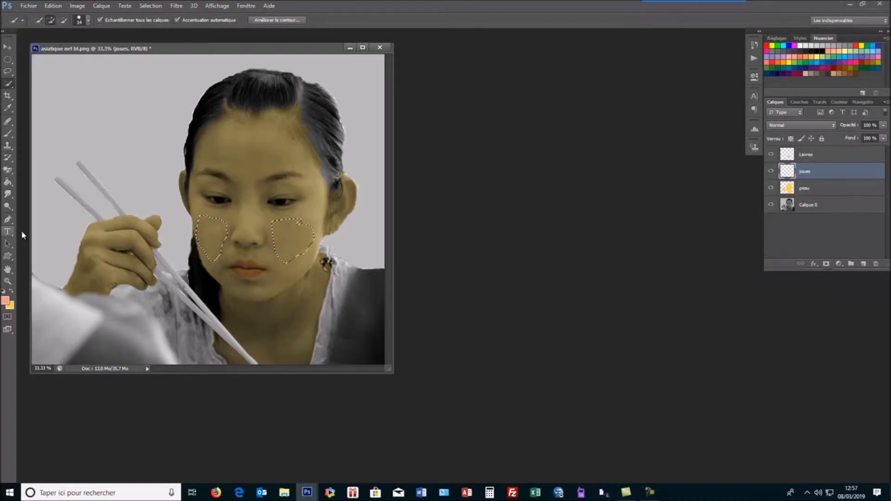
left_click(8, 182)
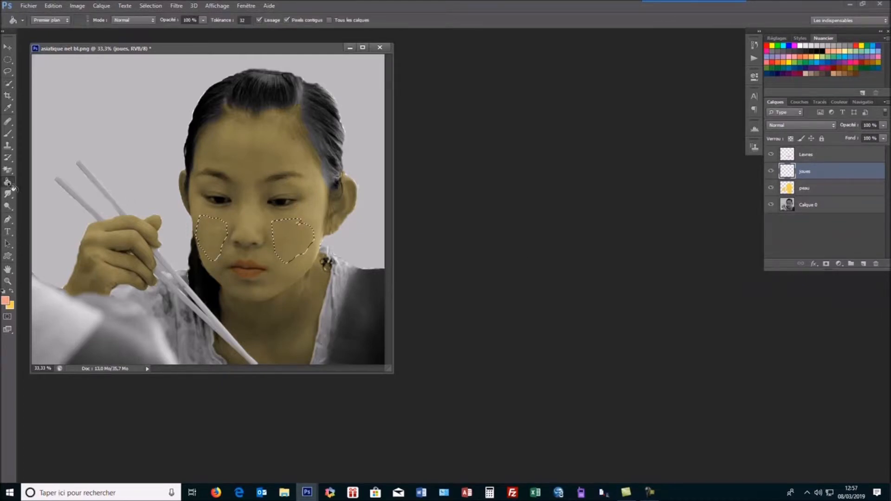
left_click(220, 247)
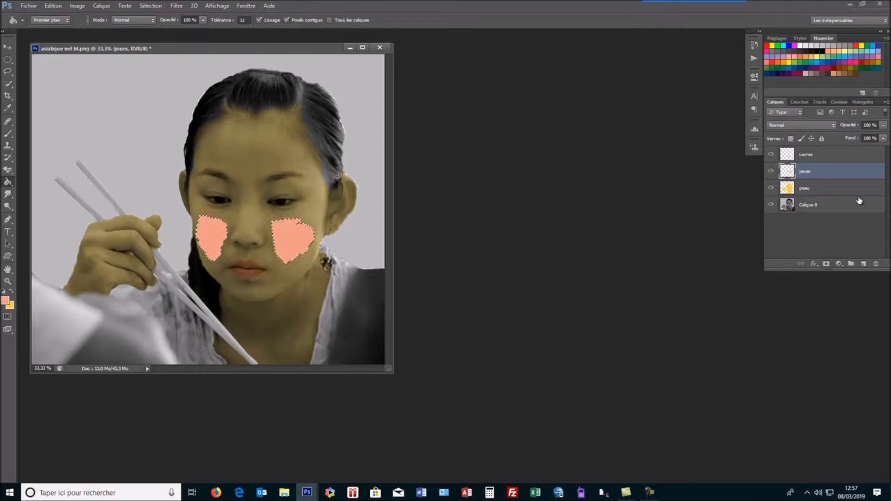
- Lower the joues layer's opacity to 13% and clear the cheek selection
left_click(883, 128)
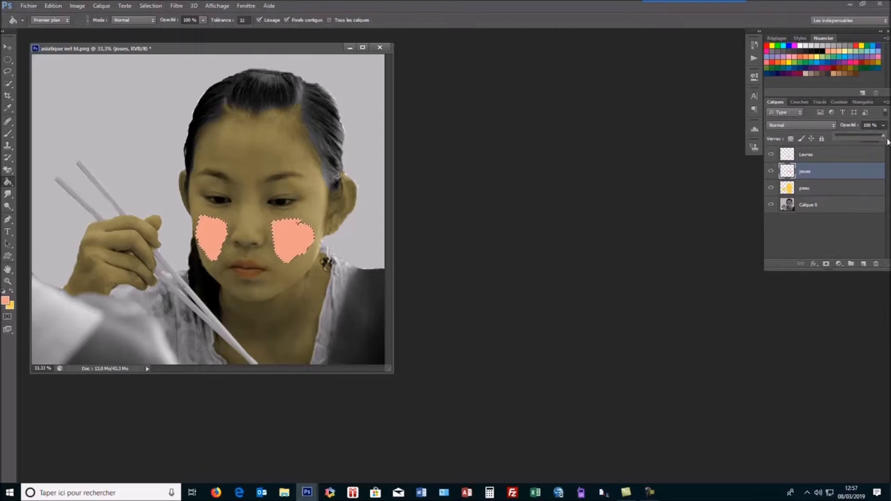
left_click_drag(884, 136, 843, 147)
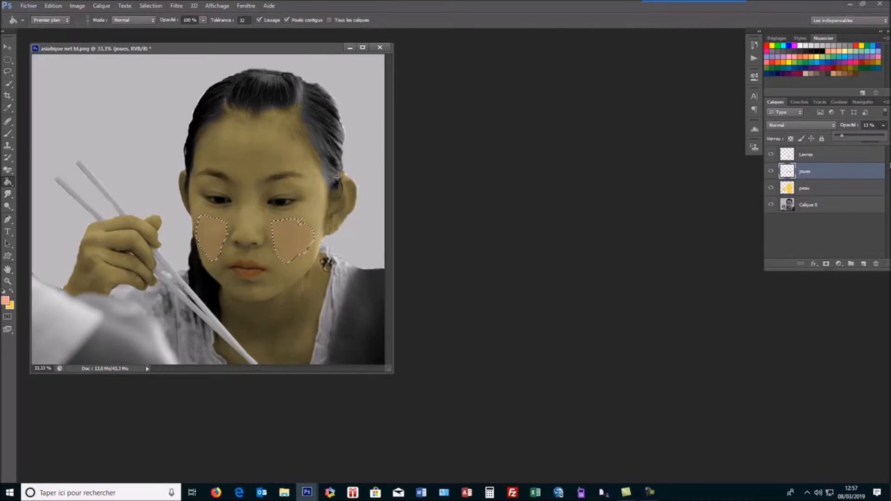
key("ctrl+d")
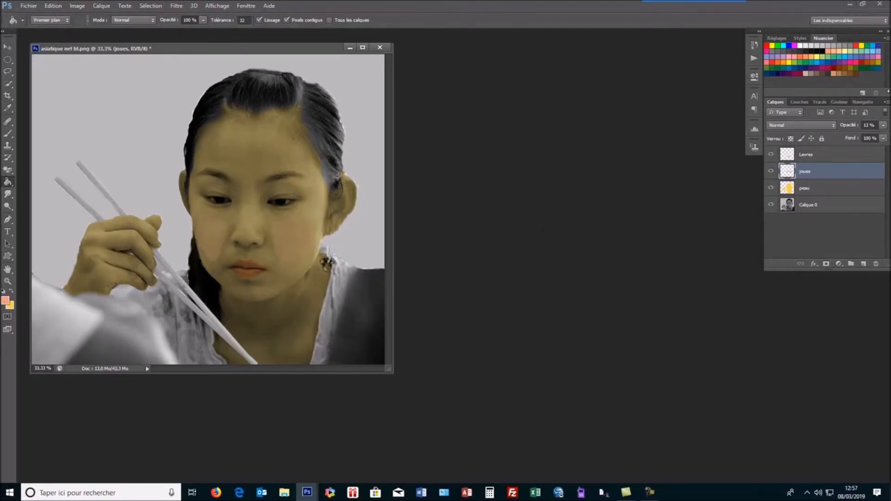
- Lower the joues layer's opacity to 5% and clear the cheek selection
double_click(792, 173)
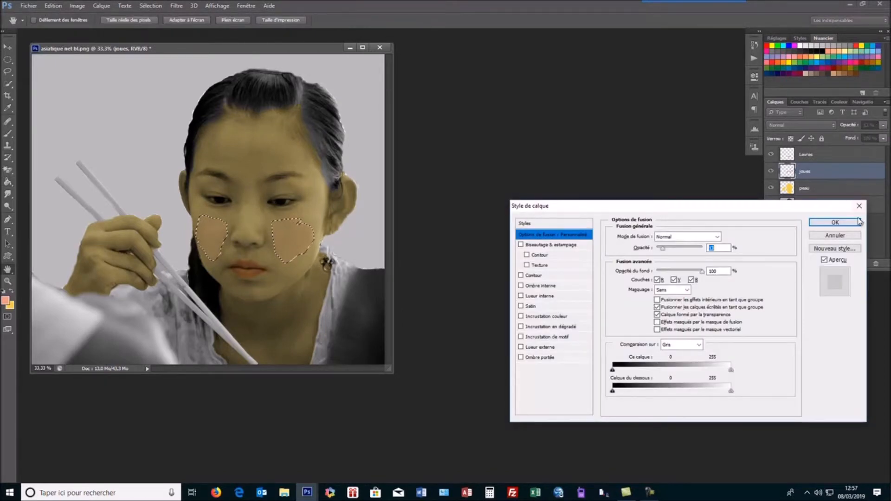
left_click(859, 222)
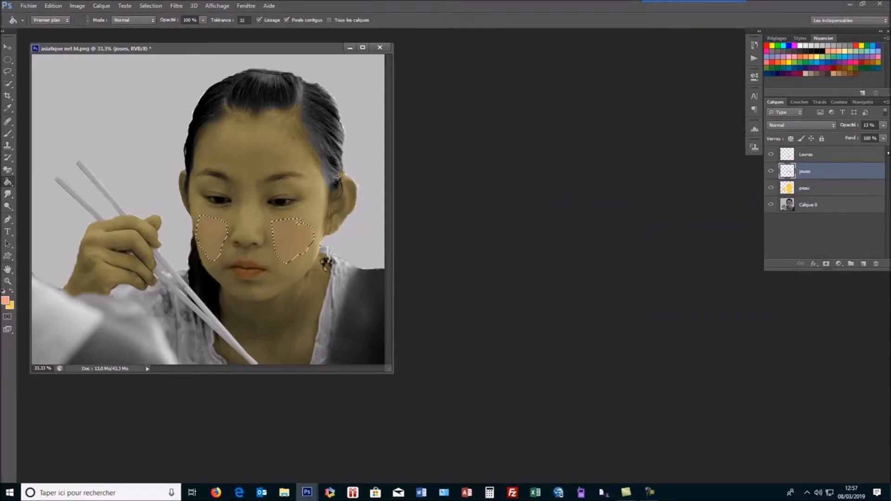
left_click(884, 124)
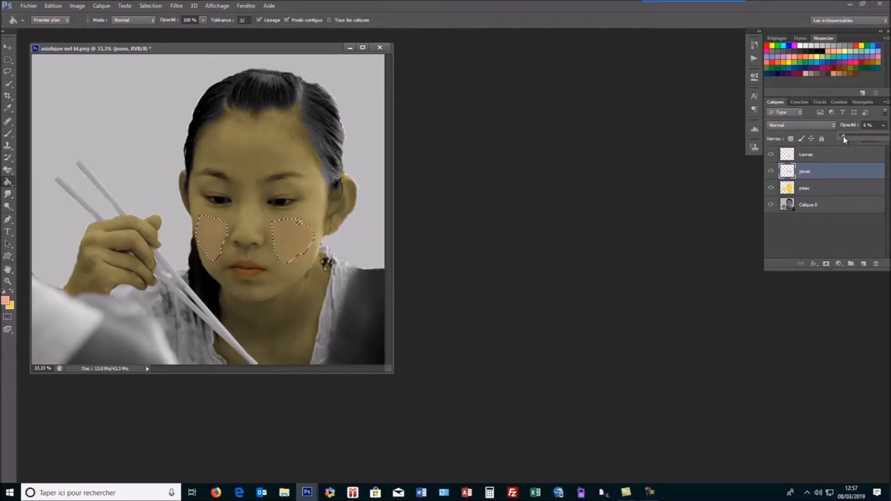
left_click_drag(840, 137, 836, 138)
key("ctrl+d")
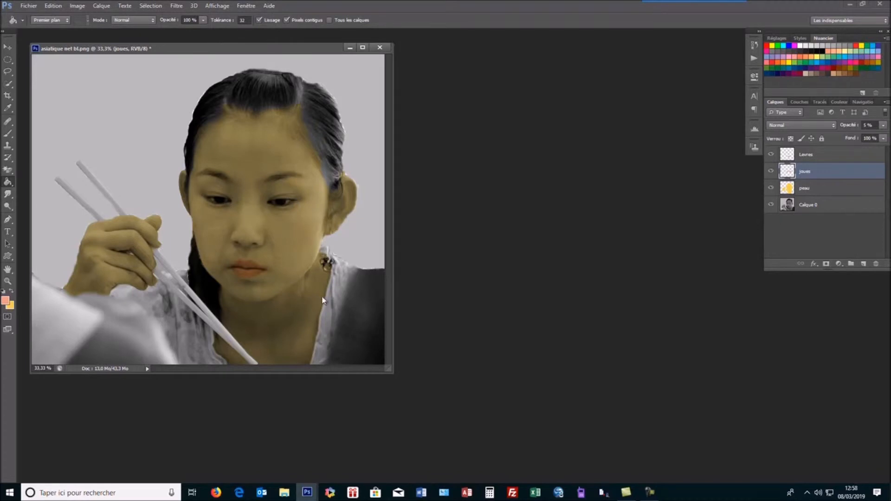
- Add a new layer directly above Calque 0 and name it kimono
left_click(792, 208)
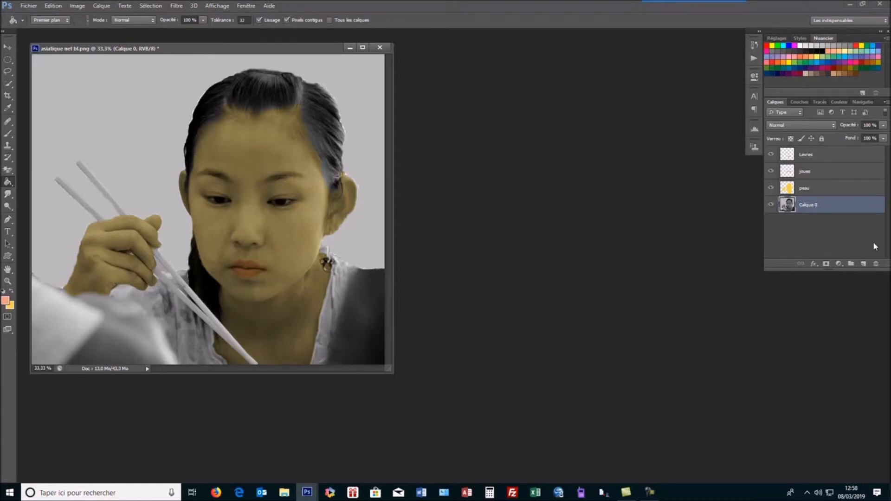
left_click(864, 264)
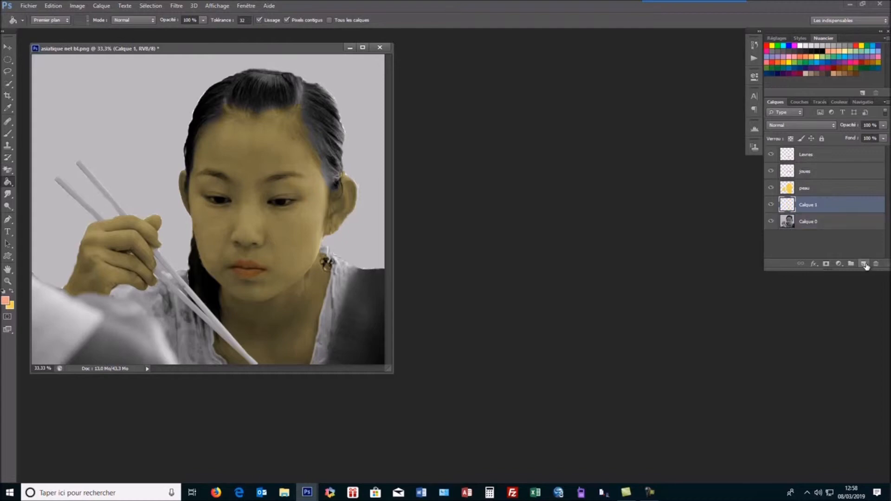
double_click(809, 206)
type("kimono")
double_click(801, 343)
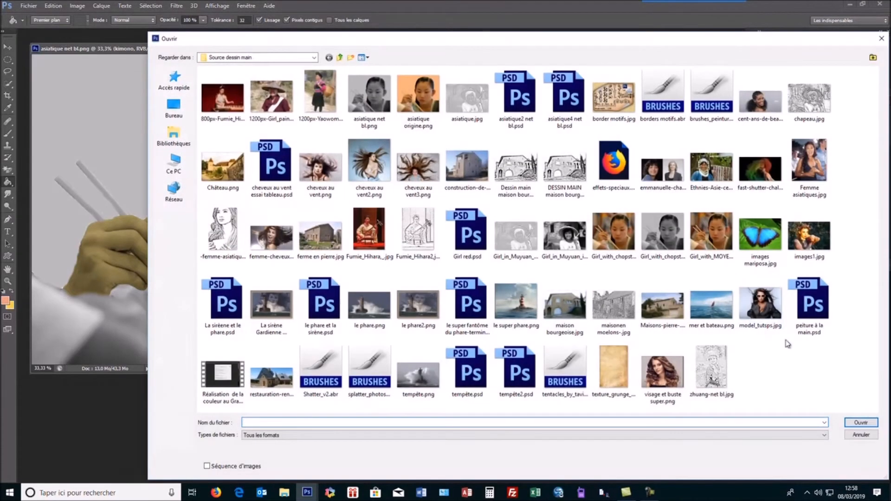
left_click(865, 434)
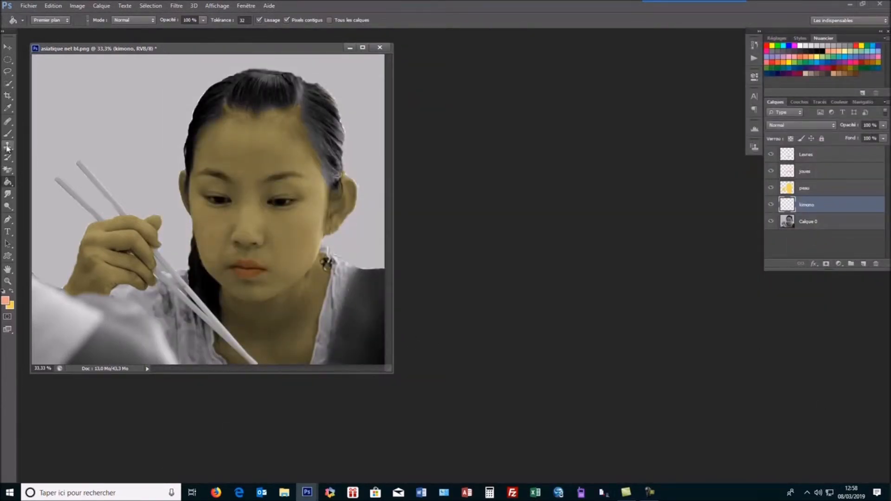
- Select the light parts of the kimono on both sides of the neck with Quick Selection, subtracting areas that spill outside the garment
left_click(8, 85)
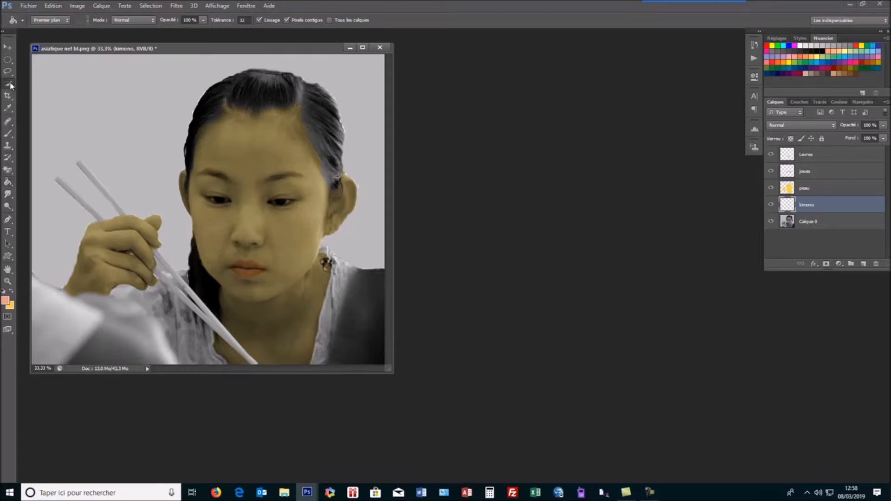
mouse_move(132, 296)
left_mouse_down()
mouse_move(161, 302)
mouse_move(171, 325)
left_mouse_up()
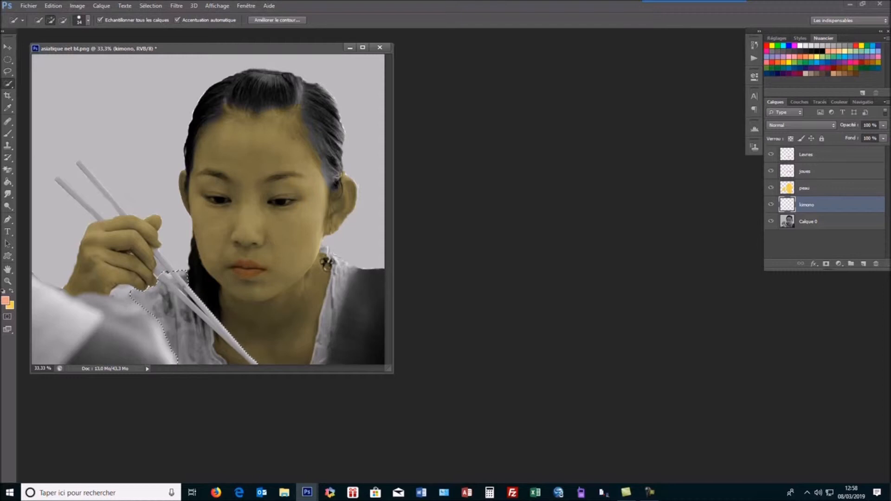
key("alt")
key("alt")
key("alt")
key("alt")
key("alt")
left_click_drag(341, 265, 337, 283)
left_click_drag(368, 233, 340, 238)
- Set the foreground colour to the light yellow-green b3f251
left_click(6, 301)
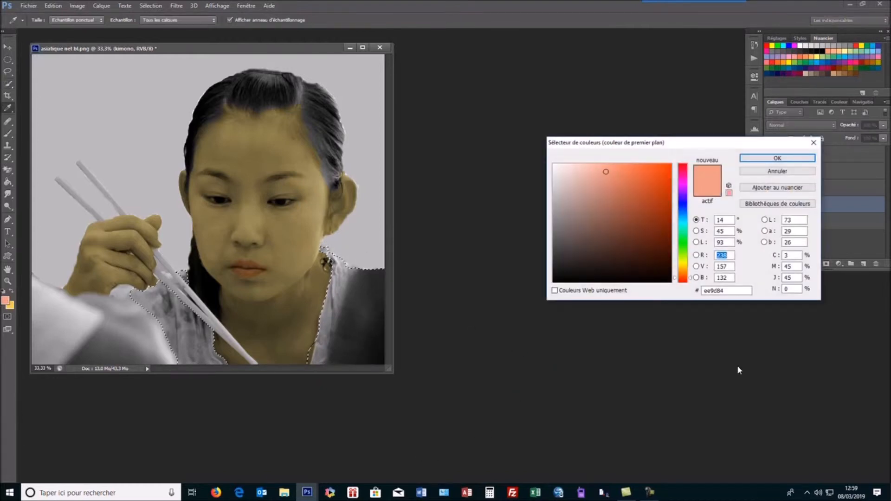
left_click(683, 255)
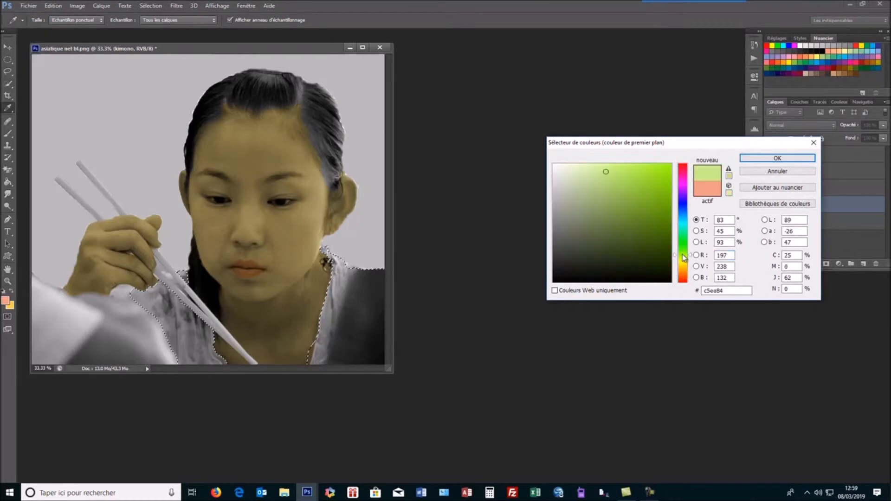
mouse_move(625, 217)
left_mouse_down()
mouse_move(641, 187)
mouse_move(624, 169)
mouse_move(631, 170)
left_mouse_up()
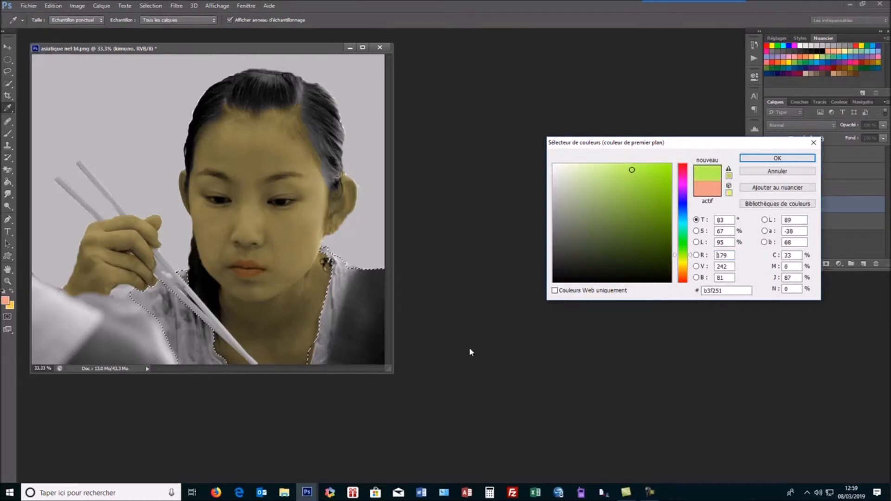
left_click(791, 159)
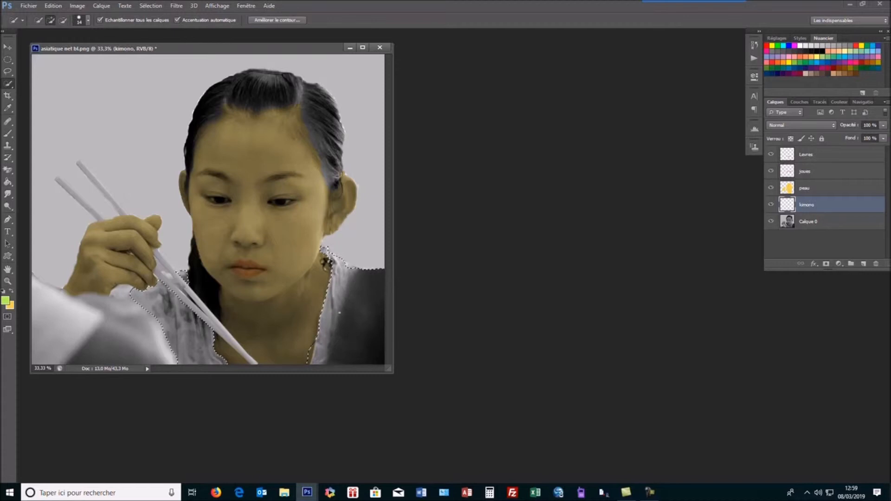
- Extend the kimono selection over the dark shoulder up to the image edge and subtract the background spill above the shoulder
left_click(354, 316)
left_click_drag(381, 250, 381, 266)
left_click_drag(393, 333, 404, 338)
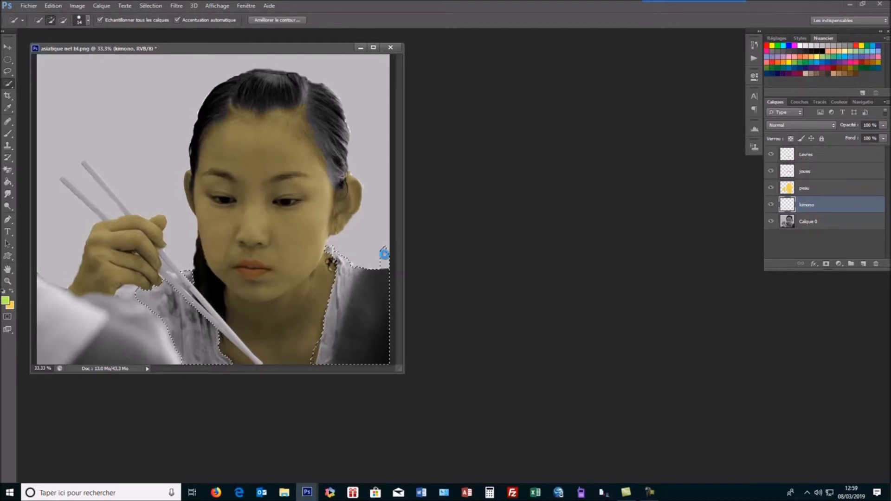
left_click_drag(382, 246, 385, 270)
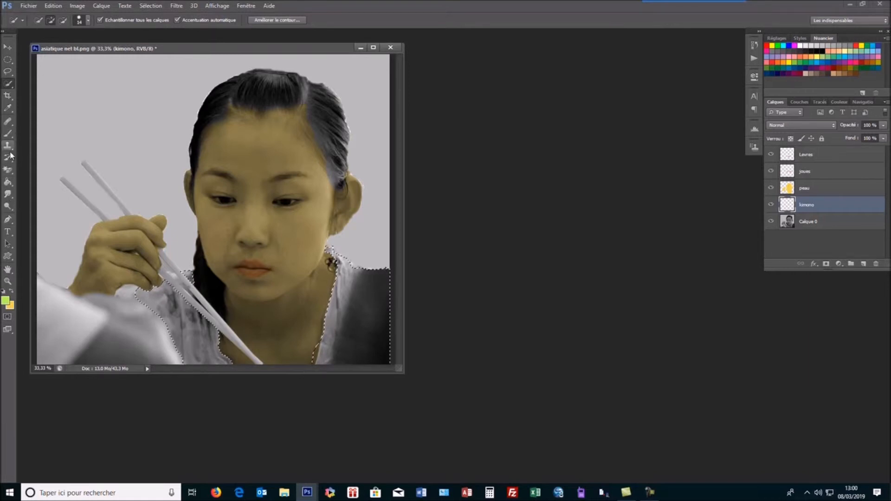
- Fill the kimono selection with green using the Paint Bucket, set the layer's blending mode to Couleur, and clear the selection
left_click(8, 182)
left_click(369, 343)
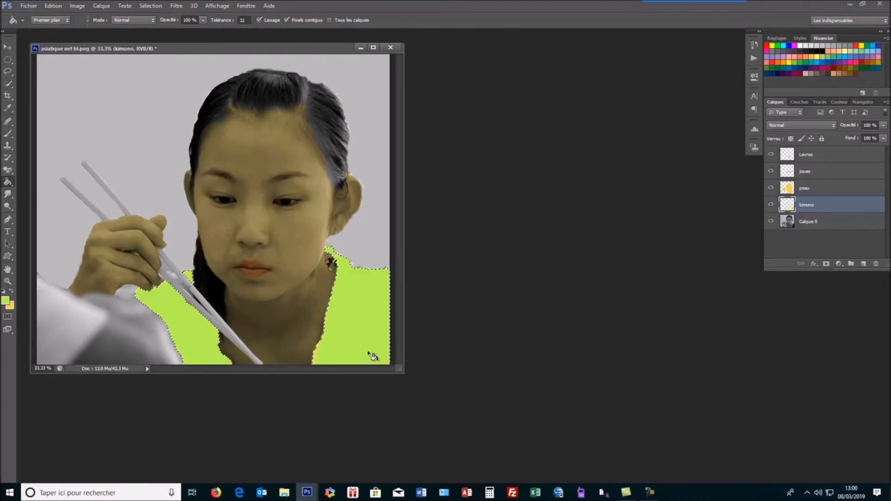
left_click(834, 126)
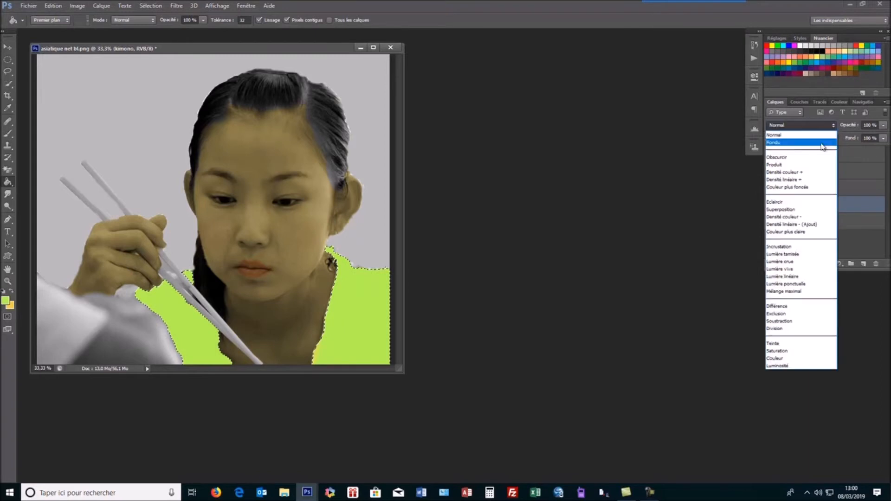
left_click(783, 361)
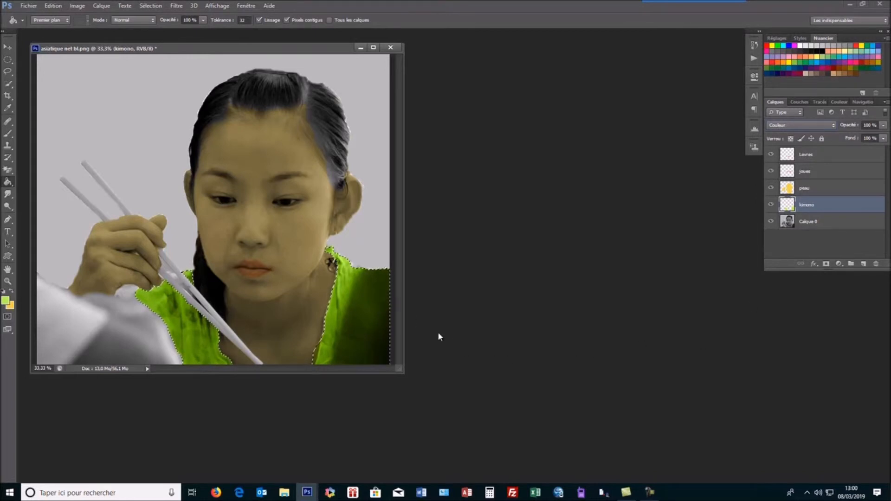
key("ctrl+d")
- Select the gap between the chopsticks above the hand with Quick Selection, subtracting the spill beyond their tips
left_click(8, 87)
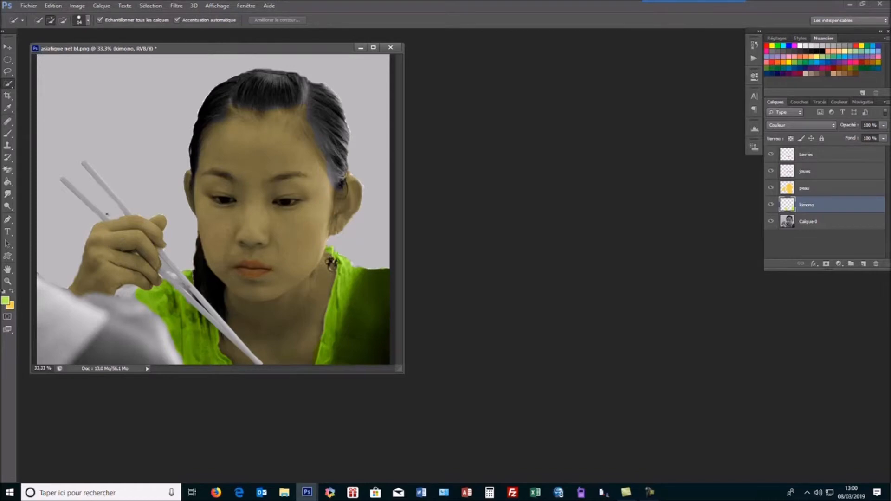
mouse_move(117, 215)
left_mouse_down()
mouse_move(66, 155)
mouse_move(63, 178)
left_mouse_up()
key("alt")
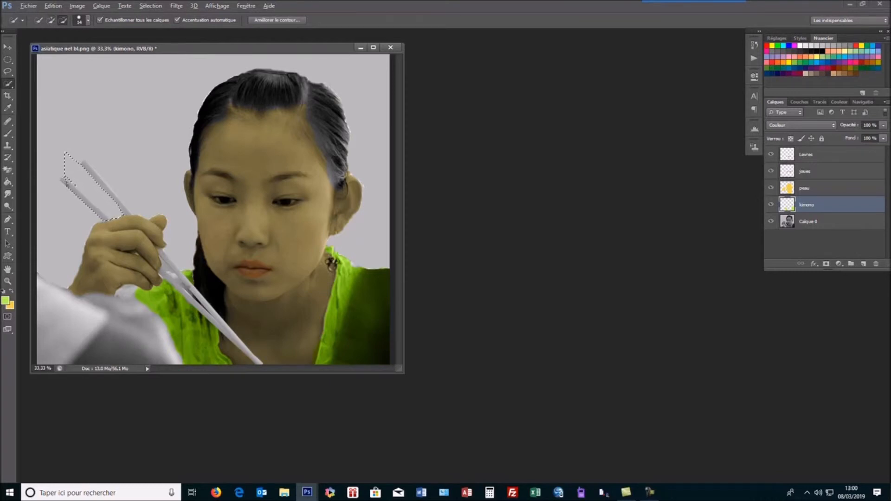
left_click_drag(73, 190, 59, 177)
left_click(72, 172)
key("alt")
left_click(72, 186, "alt")
key("ctrl+d")
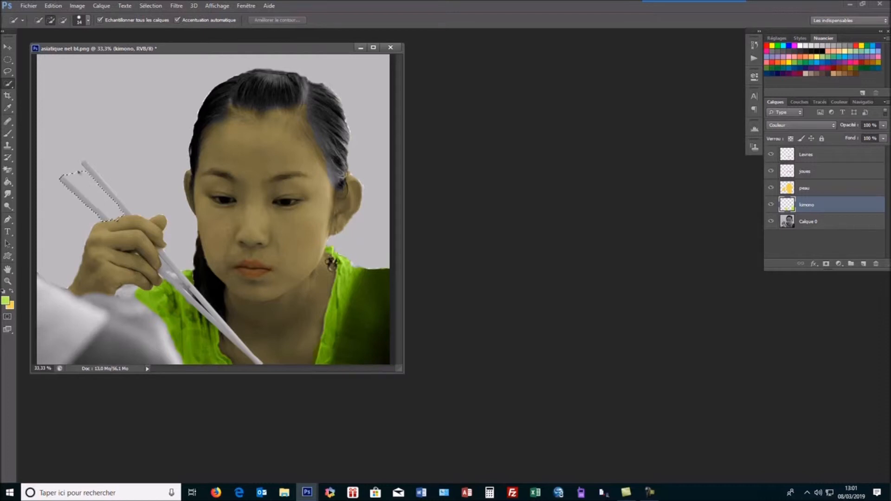
- Extend the selection over the grey background around the raised hand and subtract areas along the chopsticks
left_click_drag(75, 165, 56, 100)
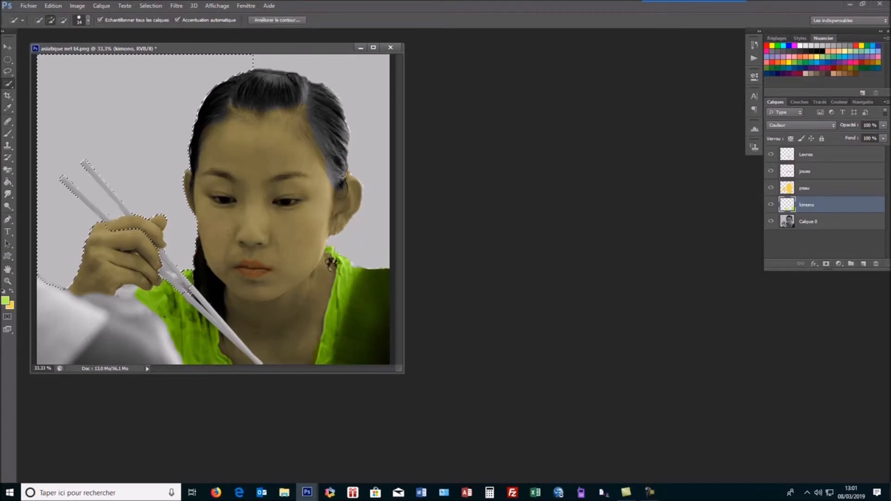
key("alt")
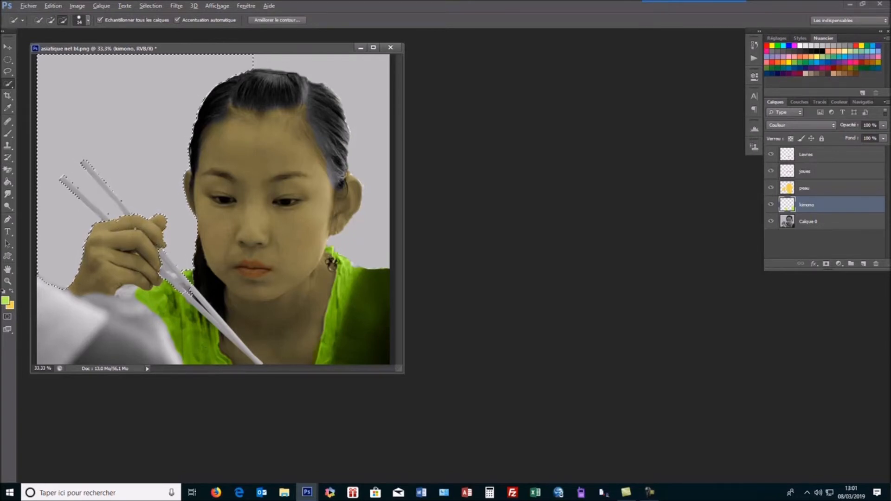
left_click(173, 273, "alt")
left_click_drag(172, 275, 187, 283)
left_click_drag(174, 182, 174, 237)
mouse_move(115, 217)
left_mouse_down()
mouse_move(78, 166)
mouse_move(65, 180)
mouse_move(82, 170)
left_mouse_up()
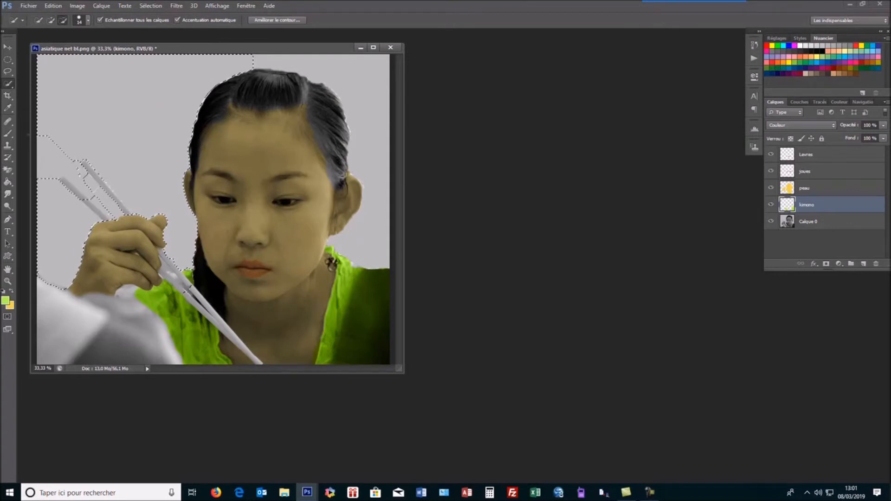
mouse_move(104, 202)
left_mouse_down()
mouse_move(96, 202)
mouse_move(112, 216)
left_mouse_up()
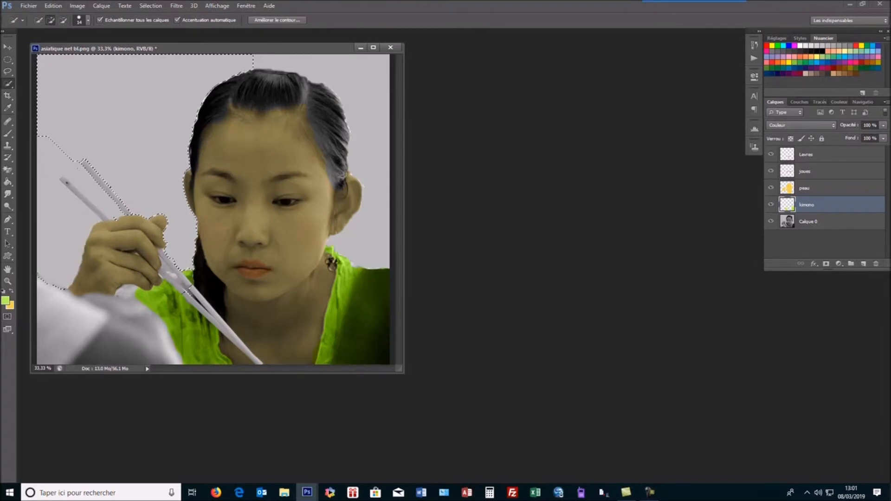
- Rework the selection around the chopstick tips, adding the background strip beside them back in
left_click_drag(66, 184, 69, 187)
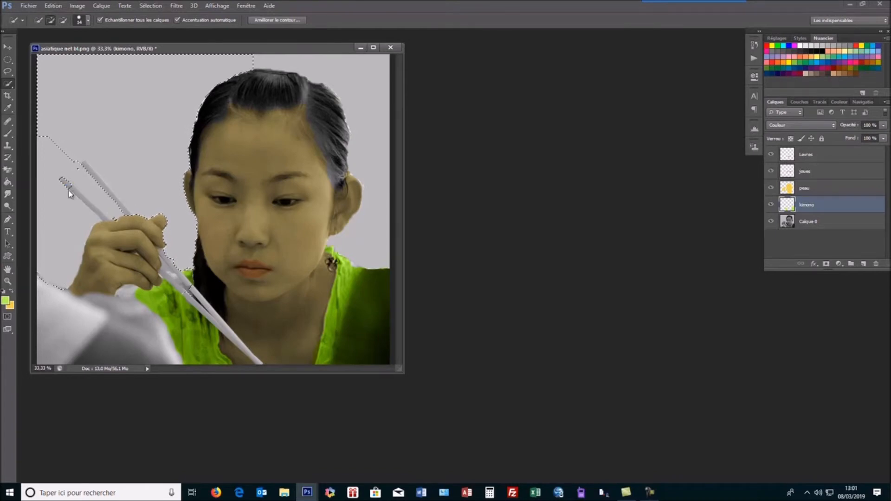
key("alt")
mouse_move(65, 176)
left_mouse_down()
mouse_move(70, 189)
mouse_move(63, 179)
left_mouse_up()
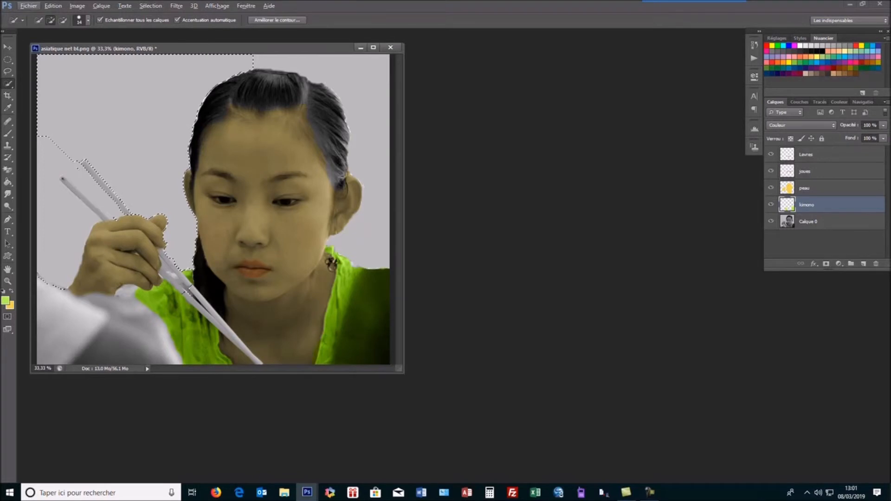
left_click(74, 203, "alt")
left_click_drag(88, 168, 122, 207)
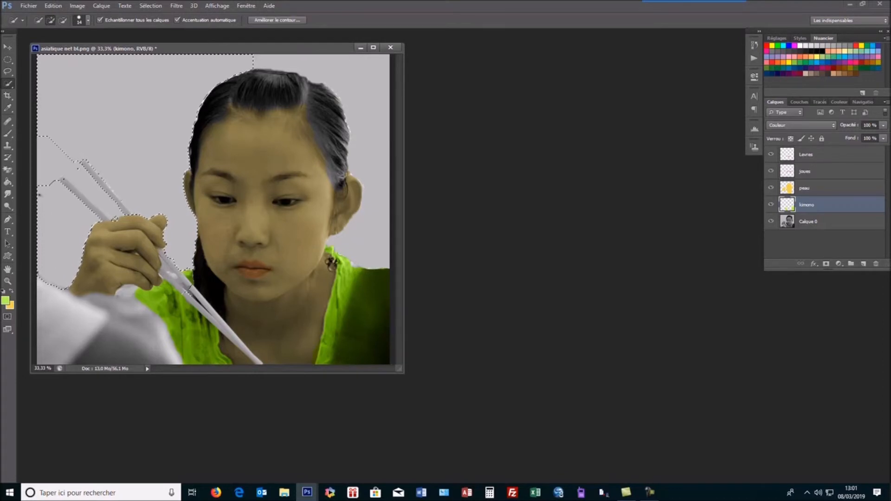
mouse_move(50, 168)
left_mouse_down()
mouse_move(44, 138)
mouse_move(70, 146)
mouse_move(42, 157)
mouse_move(60, 144)
mouse_move(46, 148)
mouse_move(41, 131)
mouse_move(87, 162)
mouse_move(58, 142)
mouse_move(117, 213)
left_mouse_up()
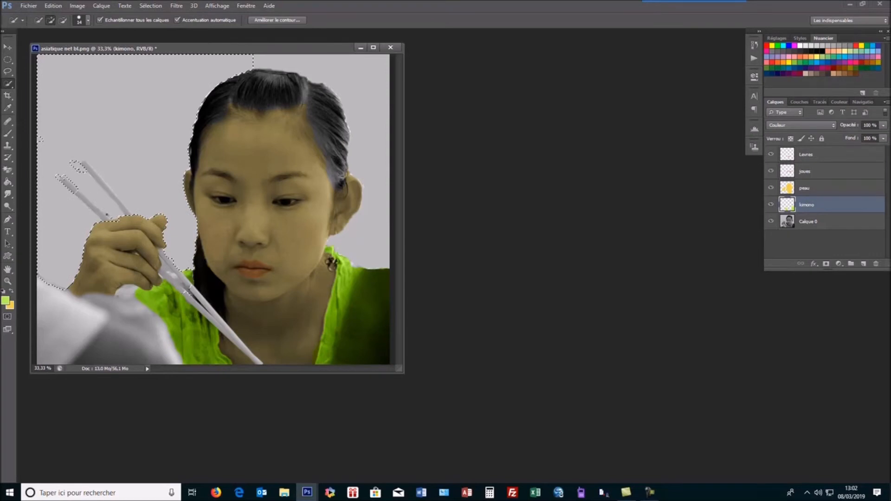
- Undo the last selection change and rework the Quick Selection in the gap and along the upper chopstick
key("ctrl+z")
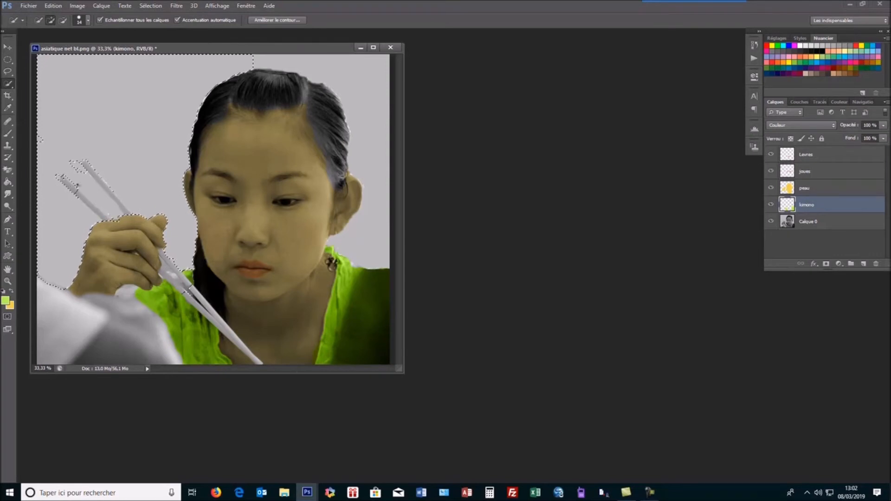
left_click(85, 198, "alt")
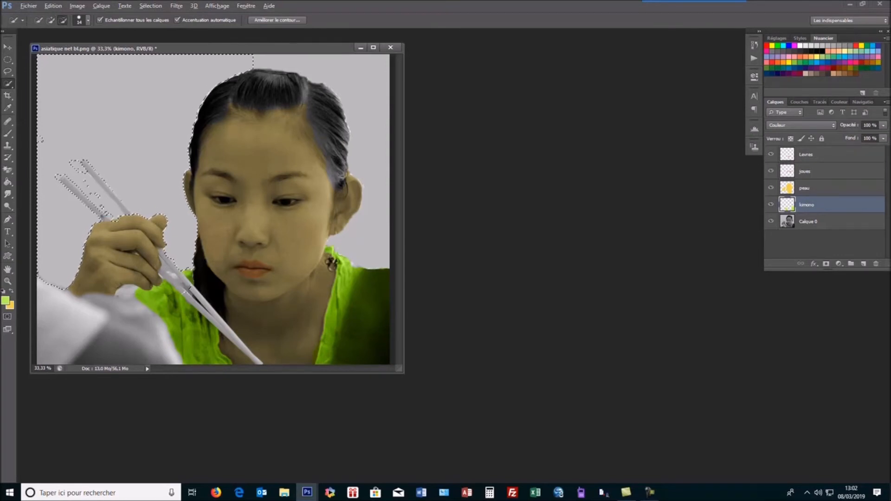
left_click_drag(86, 166, 104, 184)
left_click_drag(128, 212, 124, 211)
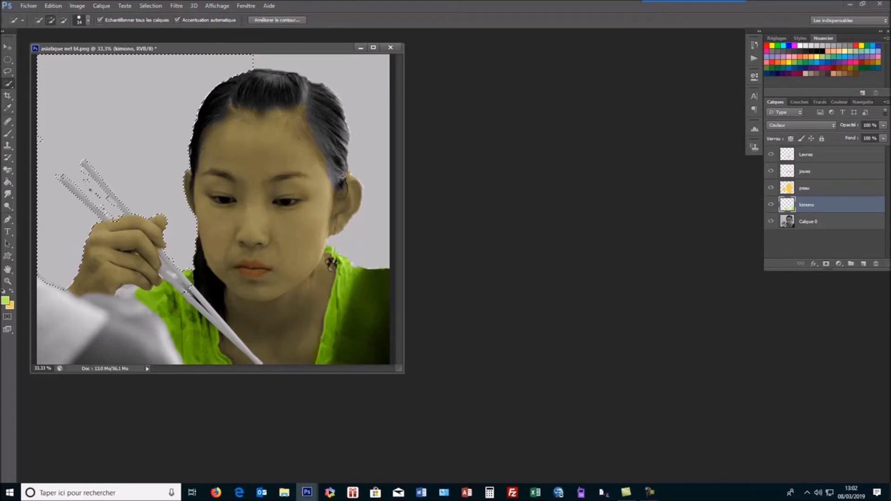
- Clean up the selection between the chopsticks and extend it over the background above and beside the head
left_click(91, 171)
left_click(89, 171, "alt")
left_click_drag(96, 210, 99, 213)
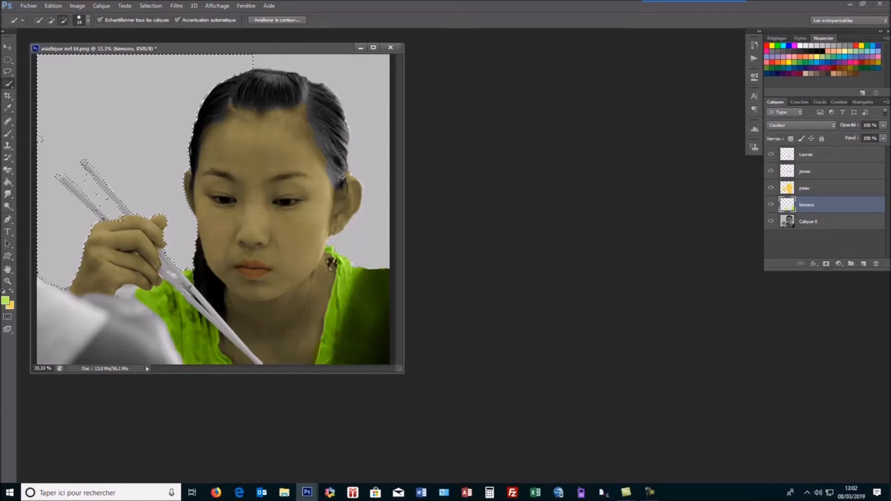
left_click(84, 173)
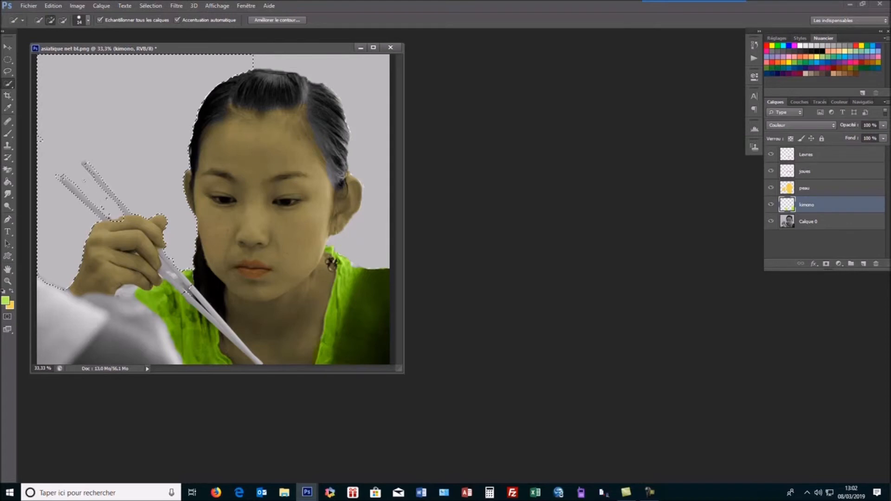
key("alt")
left_click_drag(285, 60, 368, 77)
- Fill the selected background with bright cyan on the kimono layer using the Paint Bucket, and clear the selection
left_click(7, 303)
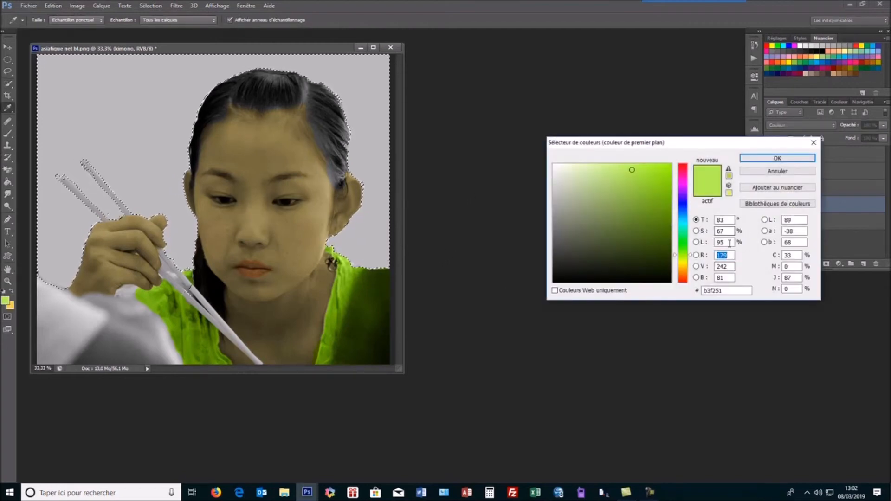
left_click(684, 222)
left_click(655, 172)
left_click(789, 159)
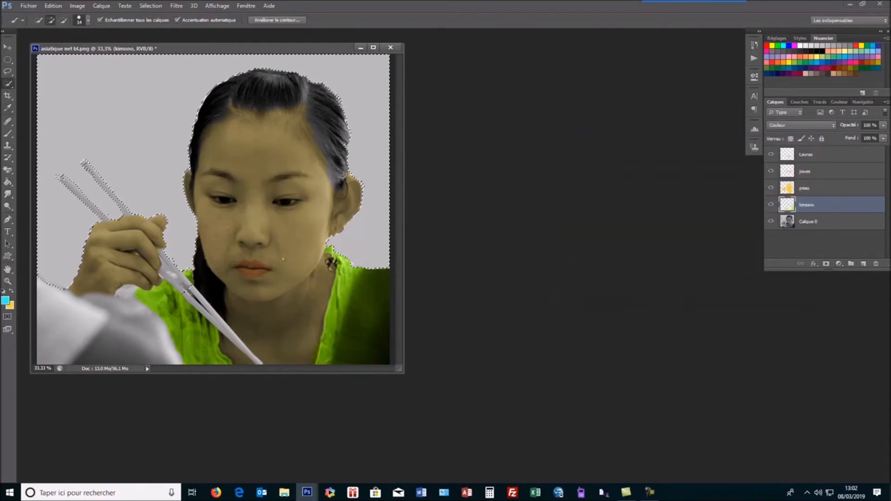
left_click(7, 182)
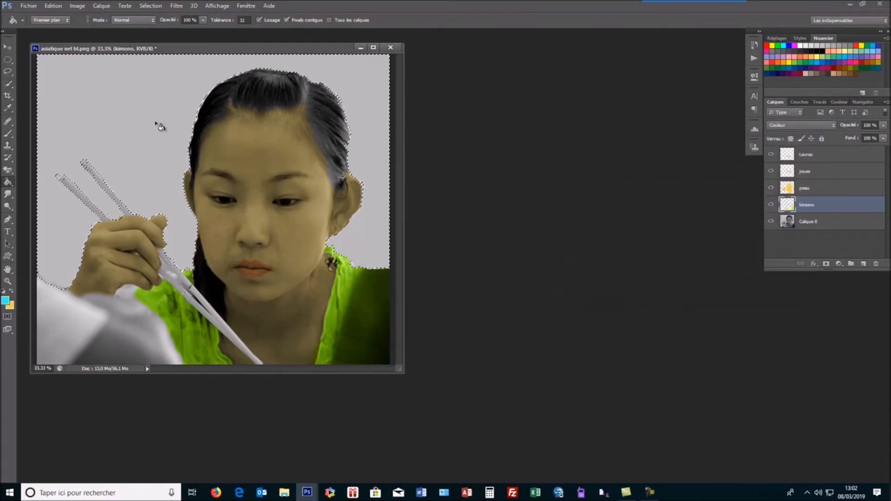
left_click(191, 188)
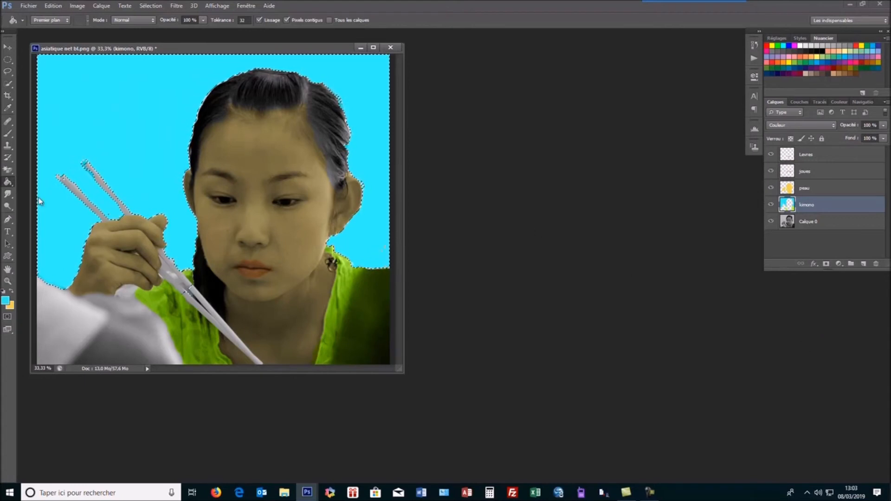
key("ctrl+d")
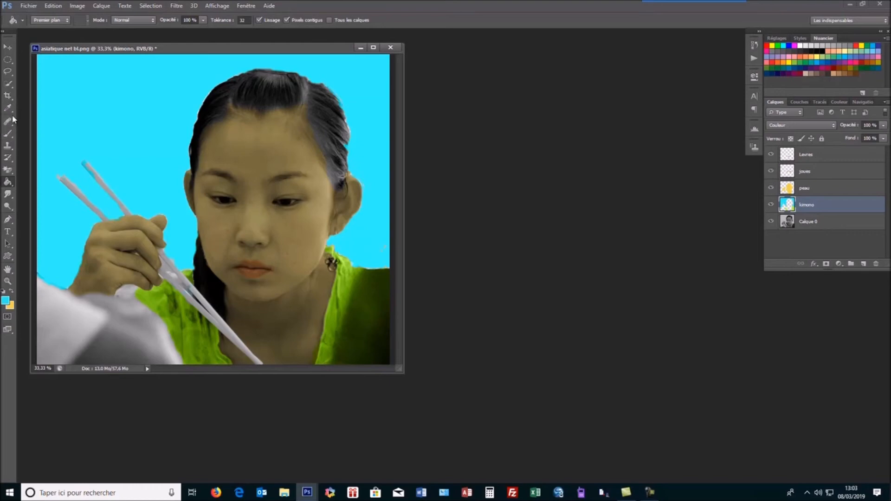
- Sample the grey of the upper chopstick and brush over the cyan spill at its tip
left_click(8, 133)
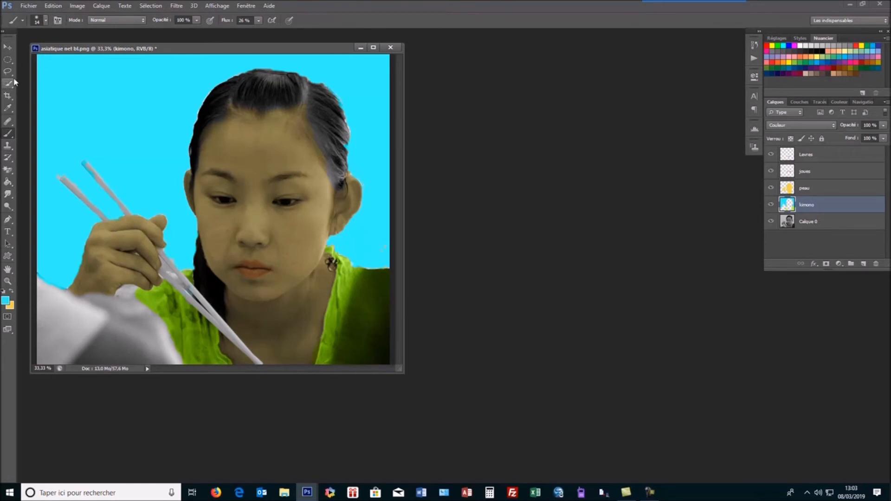
left_click(9, 109)
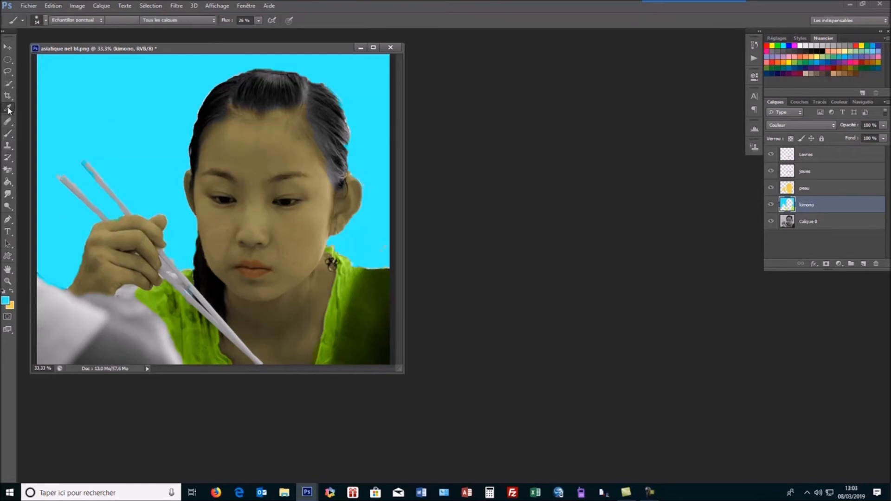
left_click(100, 181)
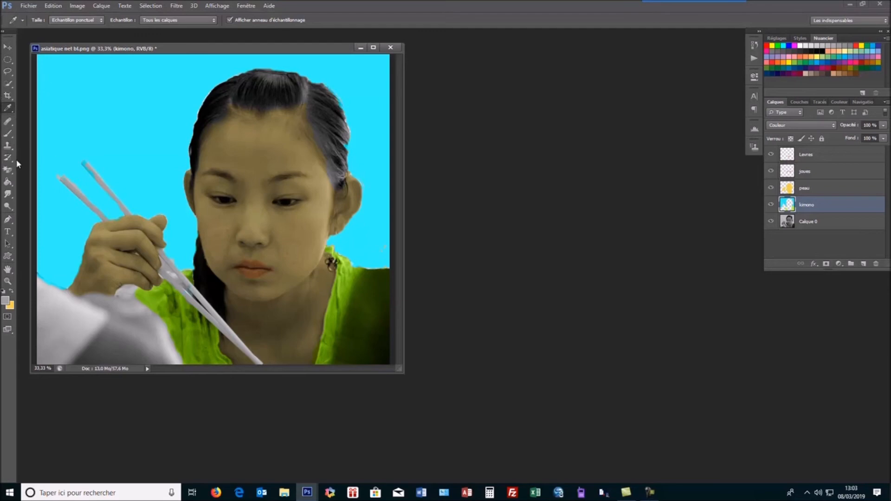
left_click(11, 136)
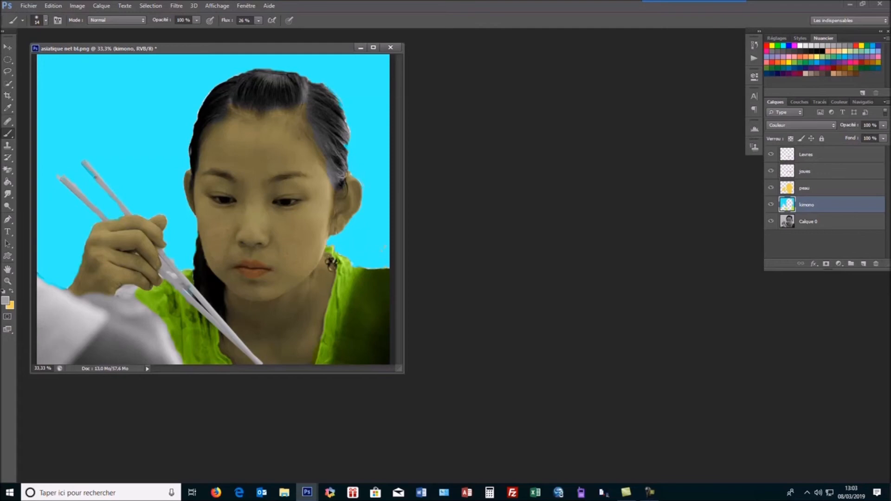
left_click_drag(88, 169, 83, 162)
- Sample the cyan background and brush it around the lower chopstick's tip to clean its outline
left_click(8, 109)
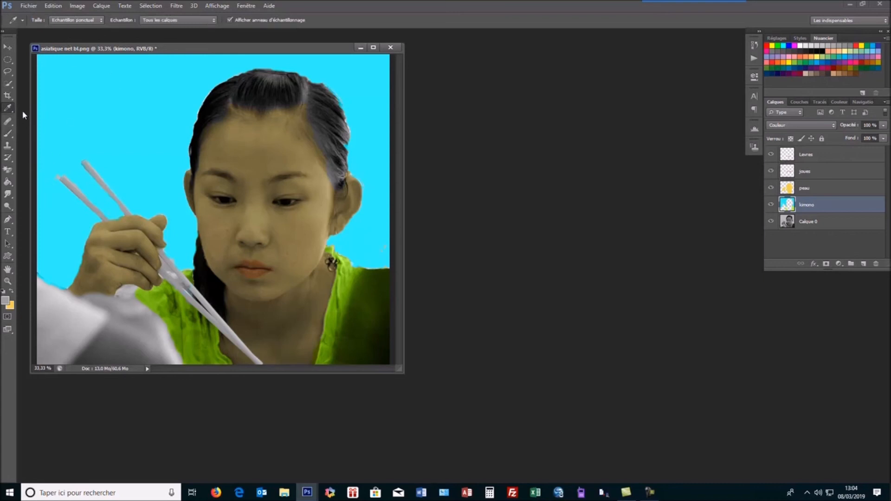
left_click(49, 139)
left_click(8, 133)
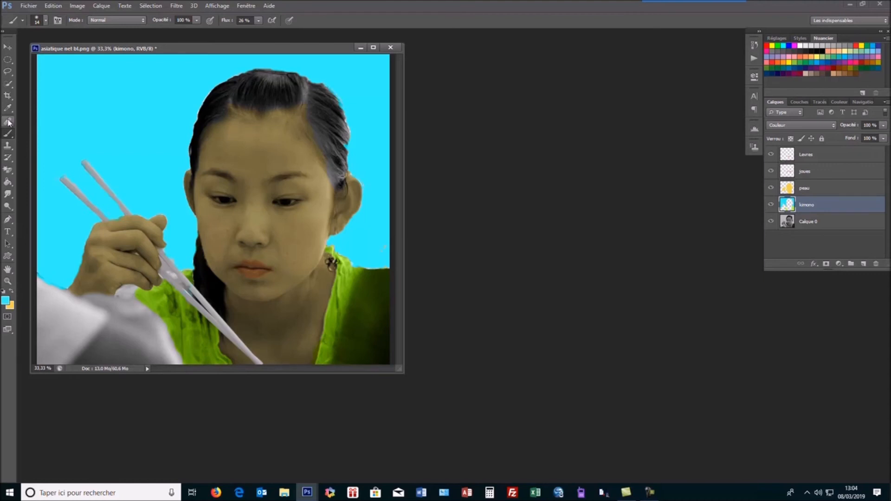
left_click(8, 83)
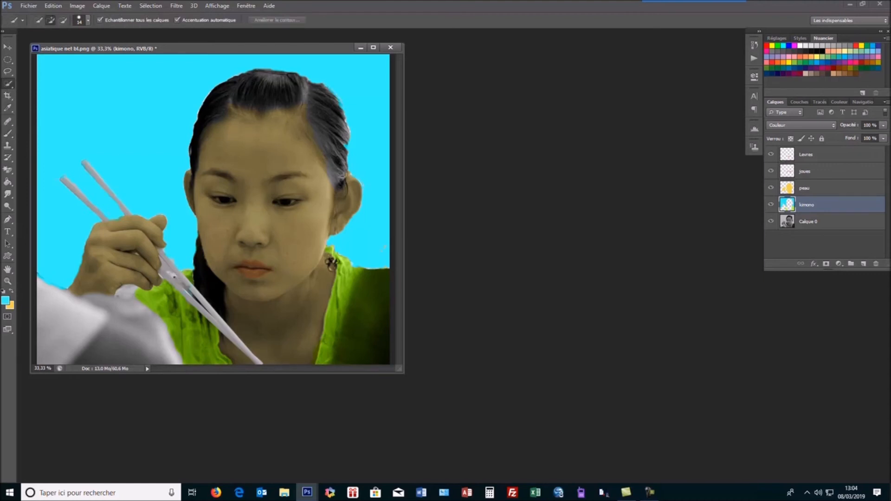
left_click_drag(174, 277, 188, 292)
key("ctrl+d")
- Sample the kimono's green and brush it over the cyan gap between the chopsticks below the hand
left_click(7, 108)
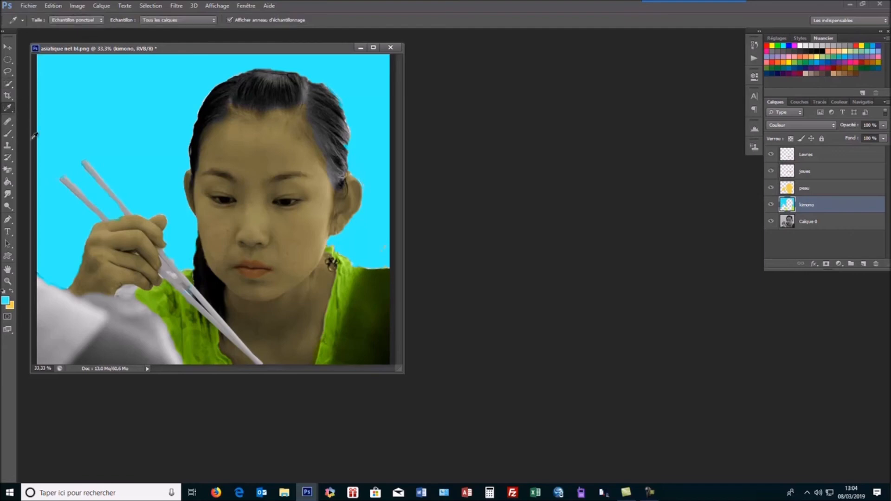
left_click(155, 301)
left_click(7, 135)
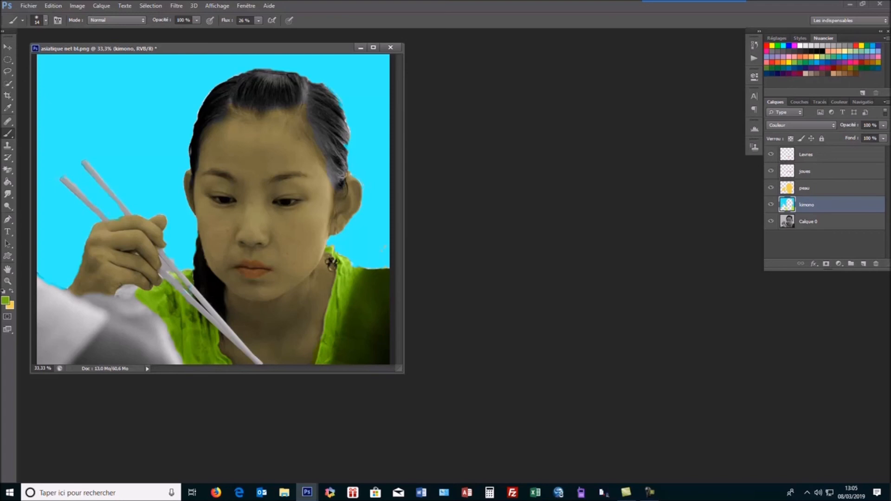
- Sample the cyan background beside the face and brush it along the chopsticks' edge just below the hand
left_click(8, 109)
left_click(185, 237)
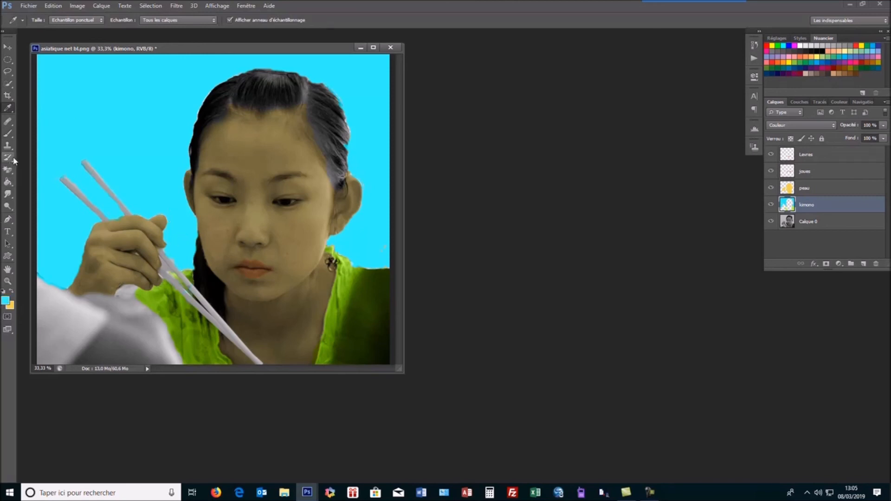
left_click(8, 134)
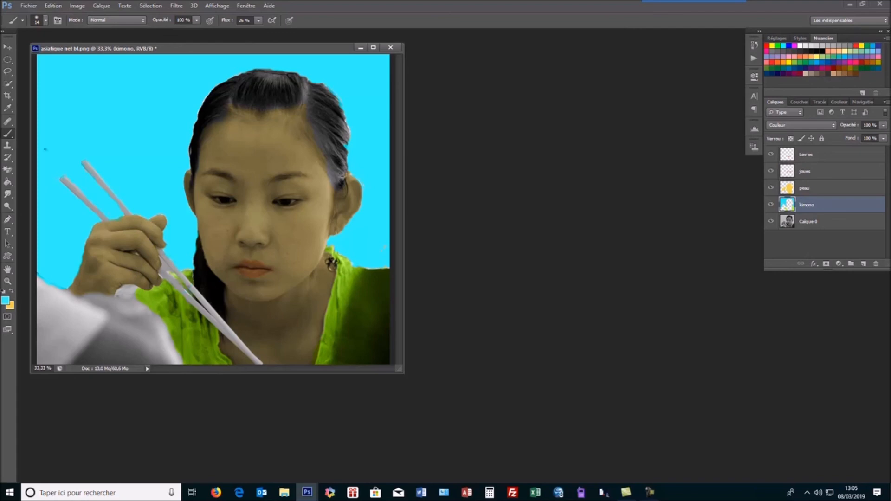
- Sample the grey of the chopsticks below the hand as the Brush colour
left_click(8, 108)
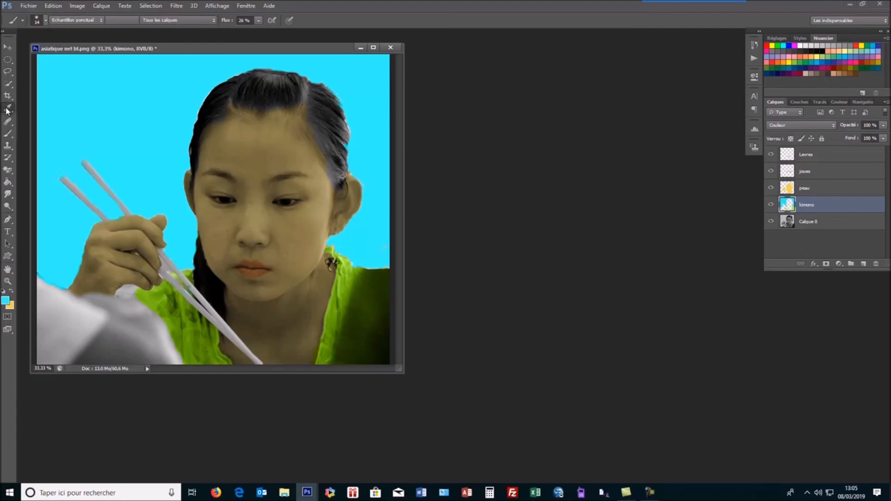
left_click(200, 296)
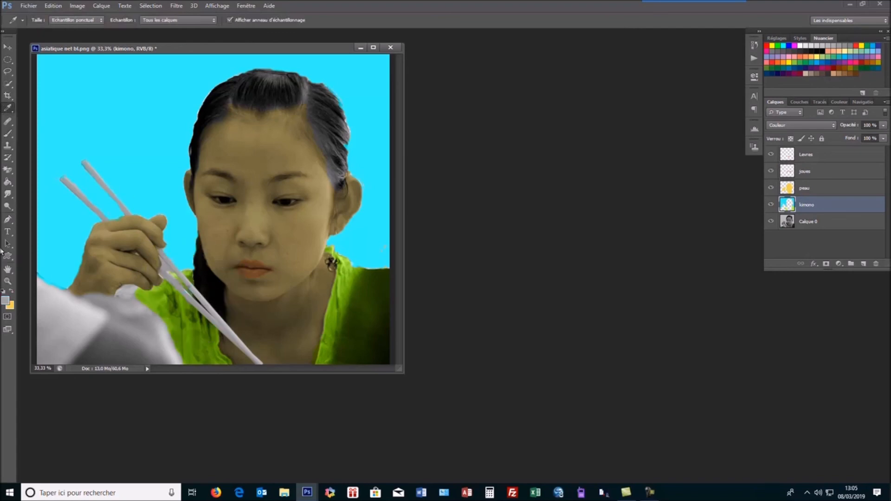
left_click(7, 133)
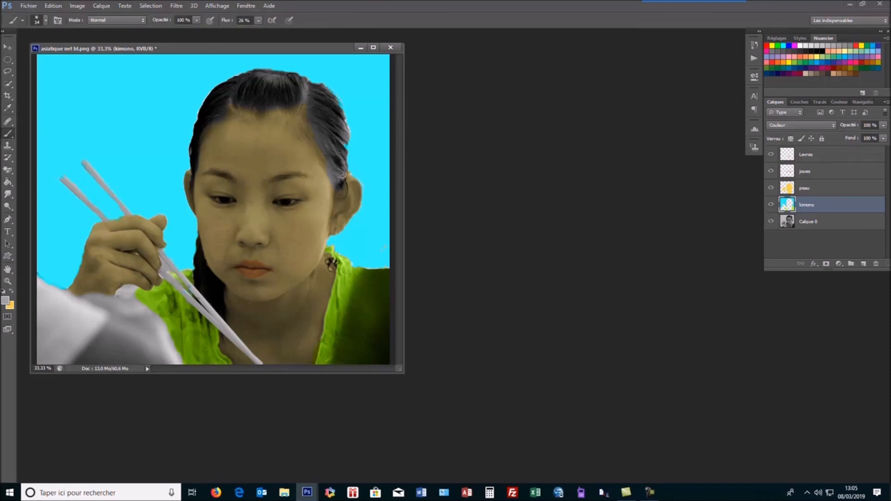